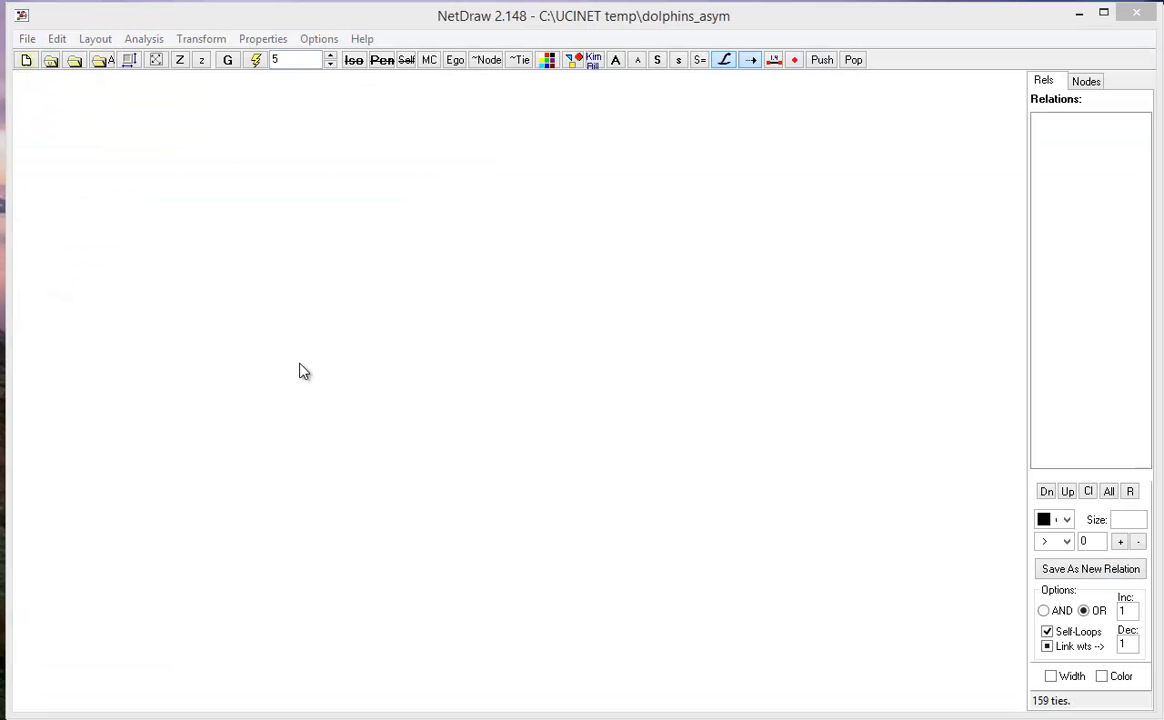
- Open the Ucinet 1-mode network dataset dolphins_asym.##h from the UCINET temp folder
{"action": "left_click", "coordinate": [27, 39]}
{"action": "mouse_move", "coordinate": [55, 84]}
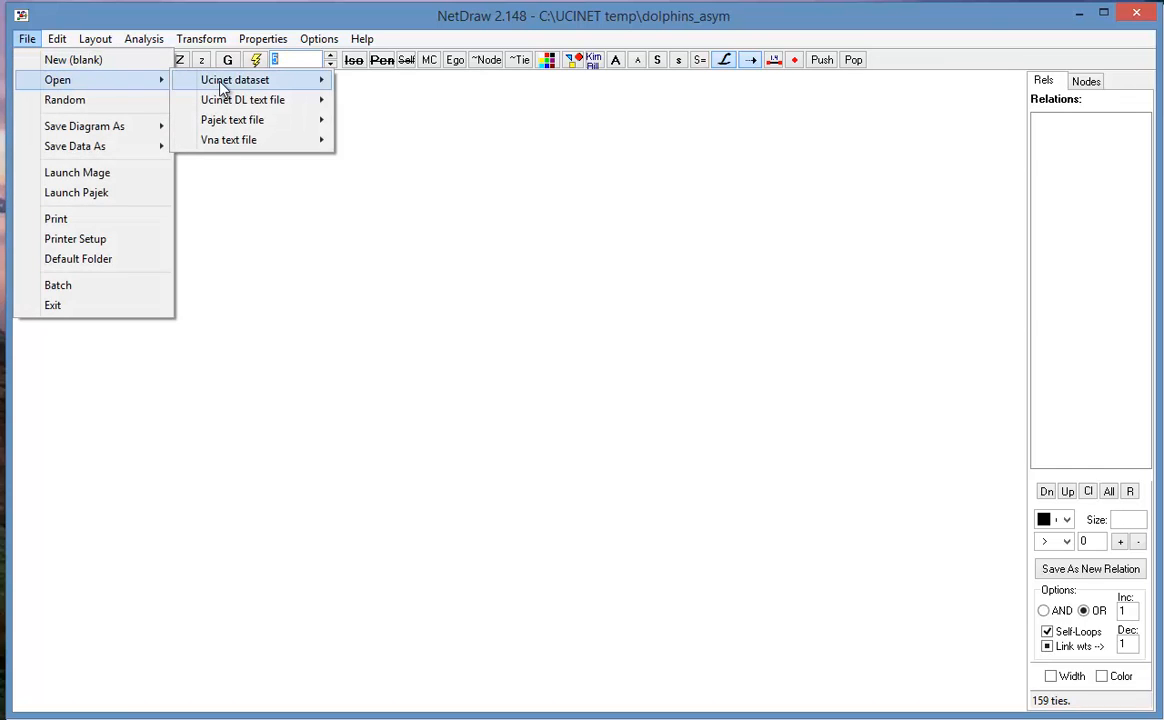
{"action": "mouse_move", "coordinate": [226, 84]}
{"action": "left_click", "coordinate": [377, 80]}
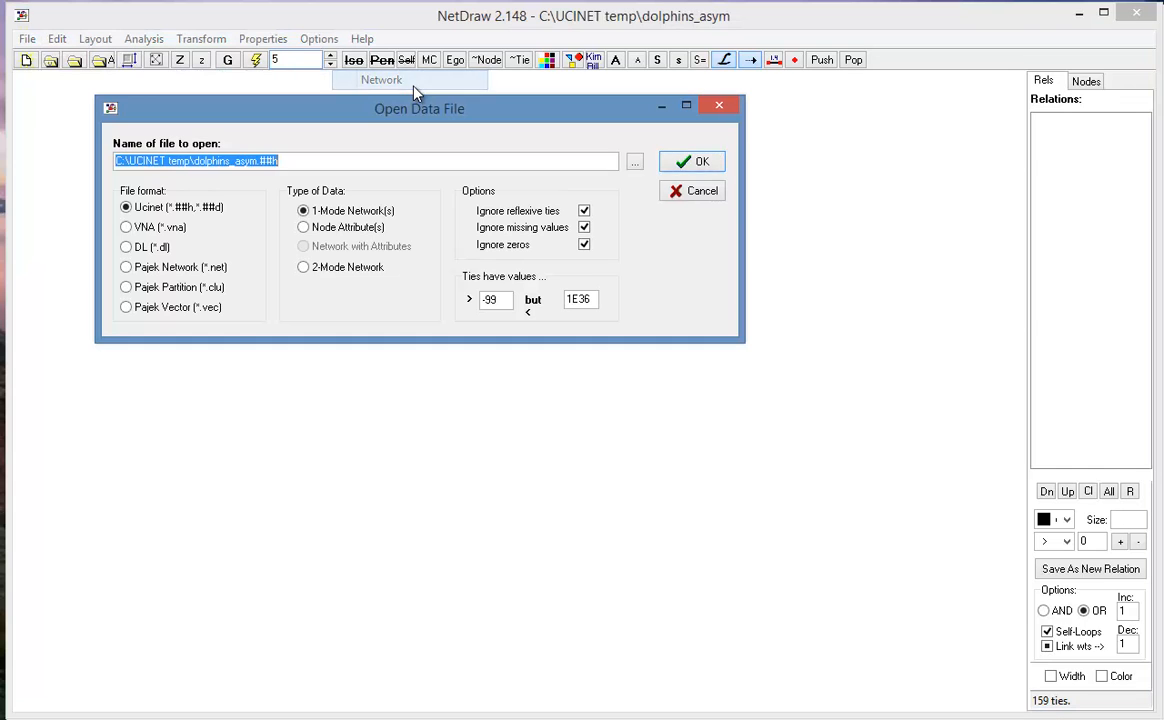
{"action": "left_click", "coordinate": [635, 162]}
{"action": "left_click", "coordinate": [1041, 567]}
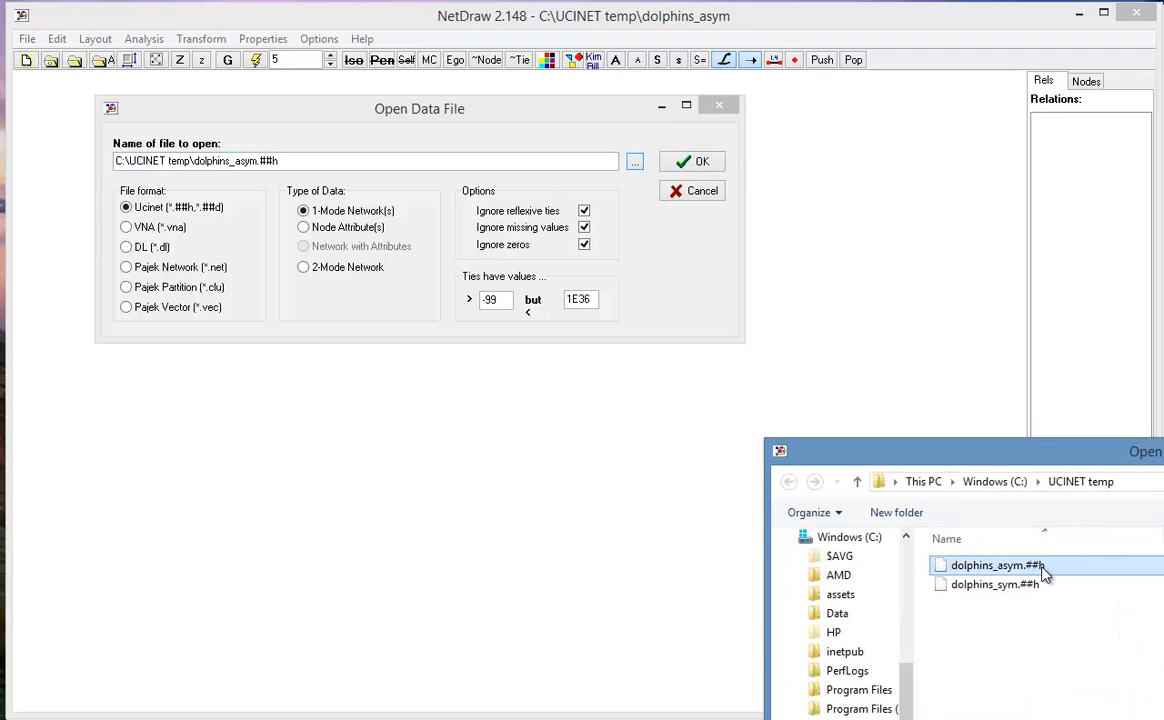
{"action": "left_click", "coordinate": [1041, 567]}
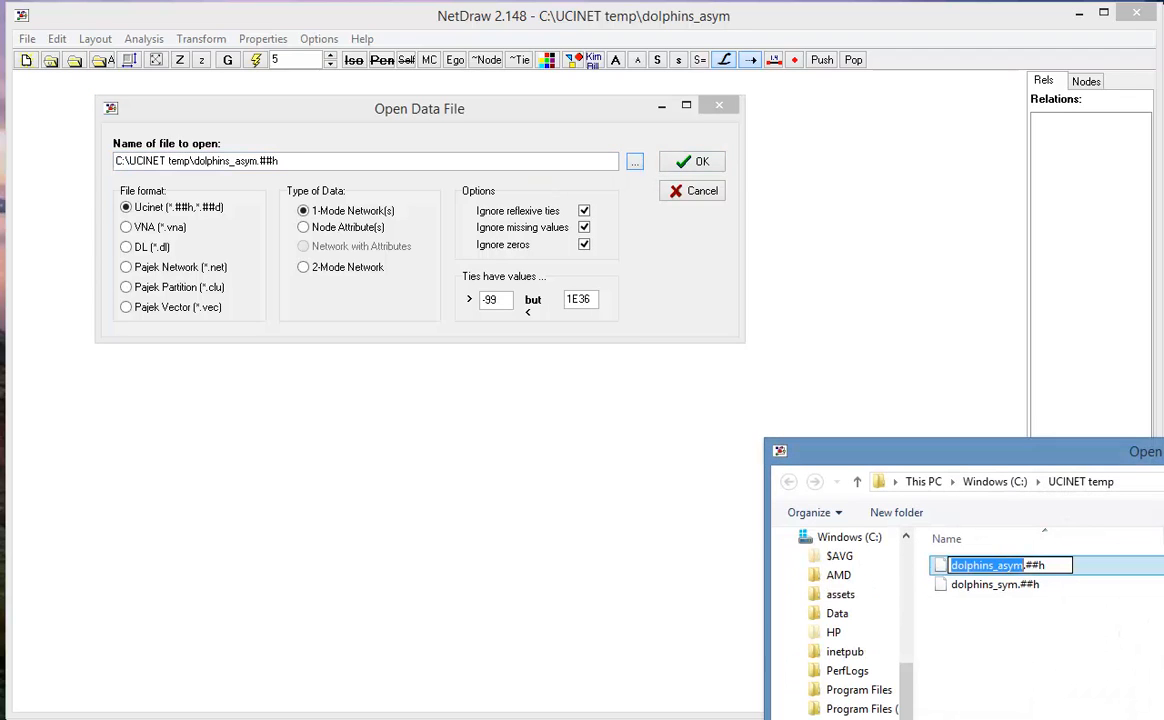
{"action": "key", "text": "Return"}
{"action": "key", "text": "Return"}
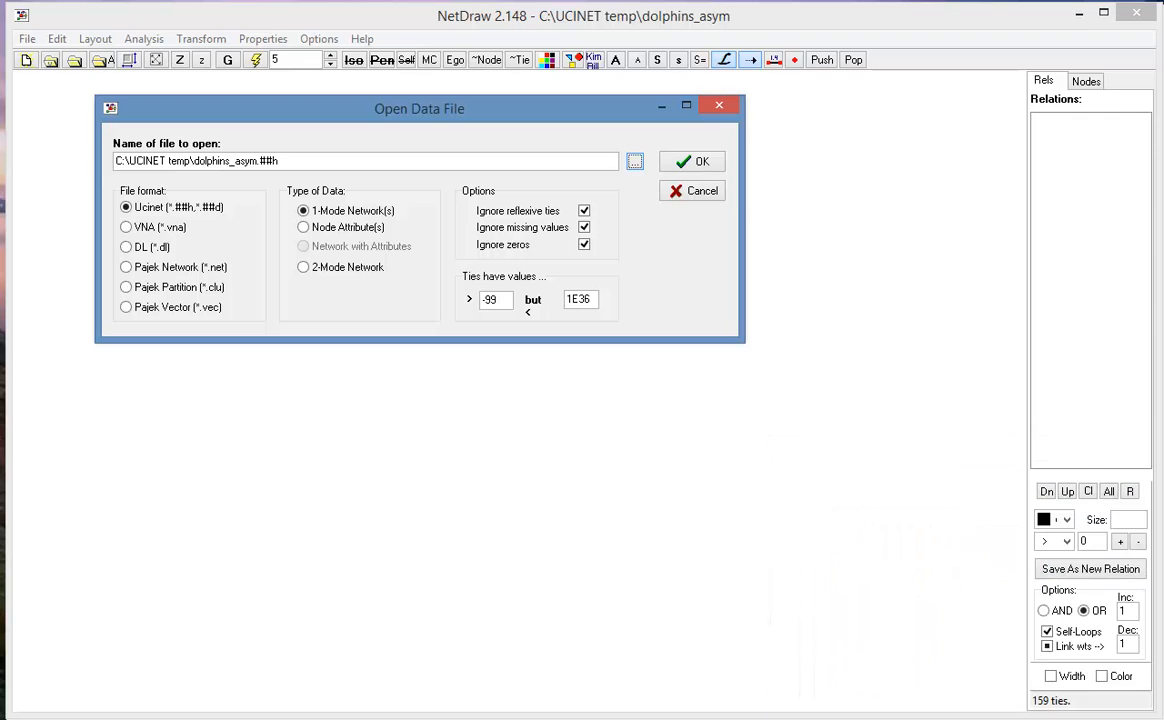
{"action": "left_click", "coordinate": [690, 163]}
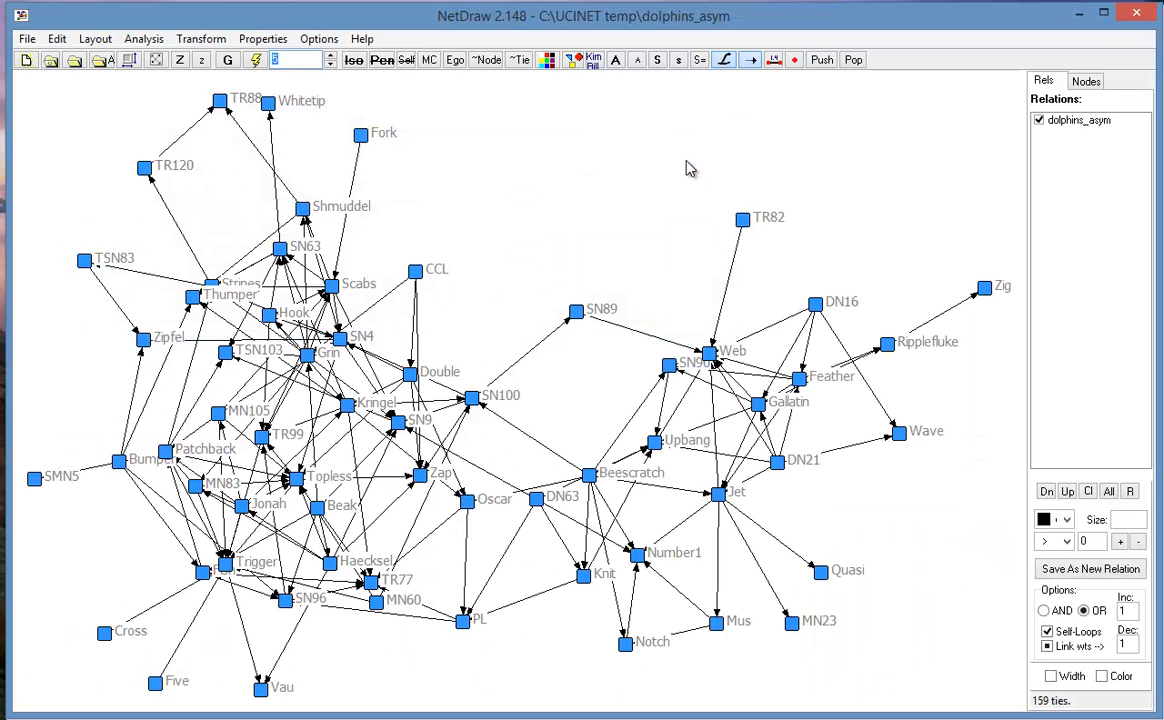
- Re-run the node repulsion and equal edge length layout three times, and move the Gallatin and Feather nodes away from their cluster
{"action": "left_click", "coordinate": [256, 61]}
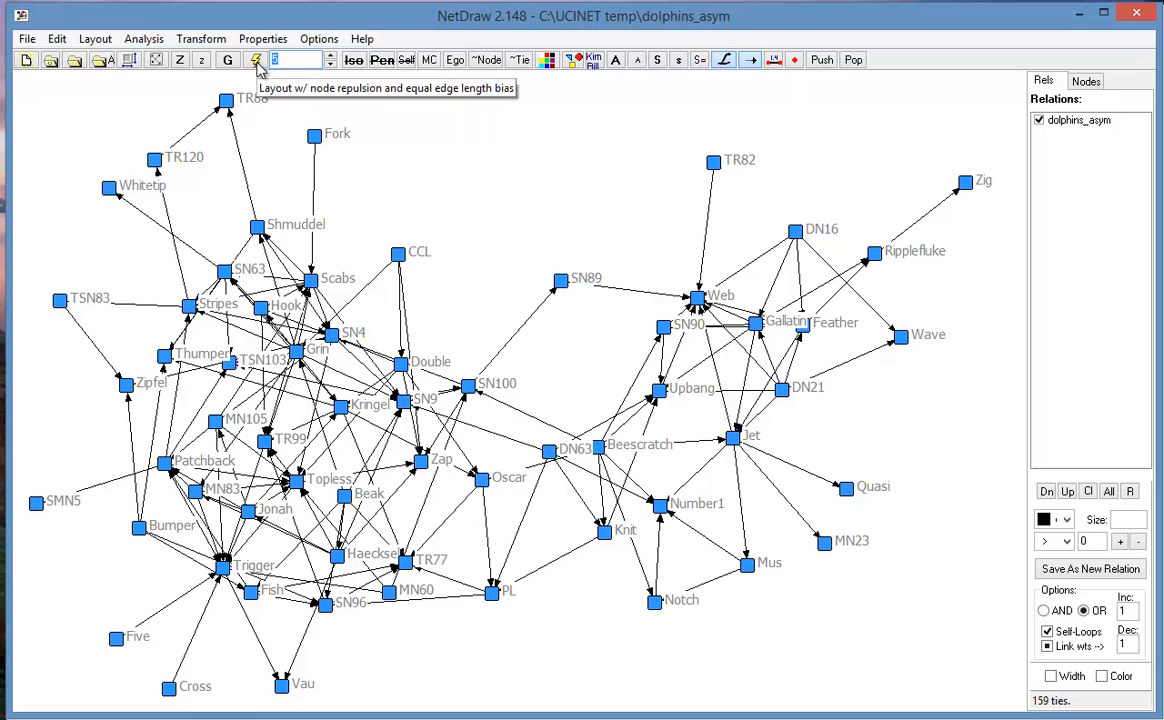
{"action": "left_click", "coordinate": [256, 61]}
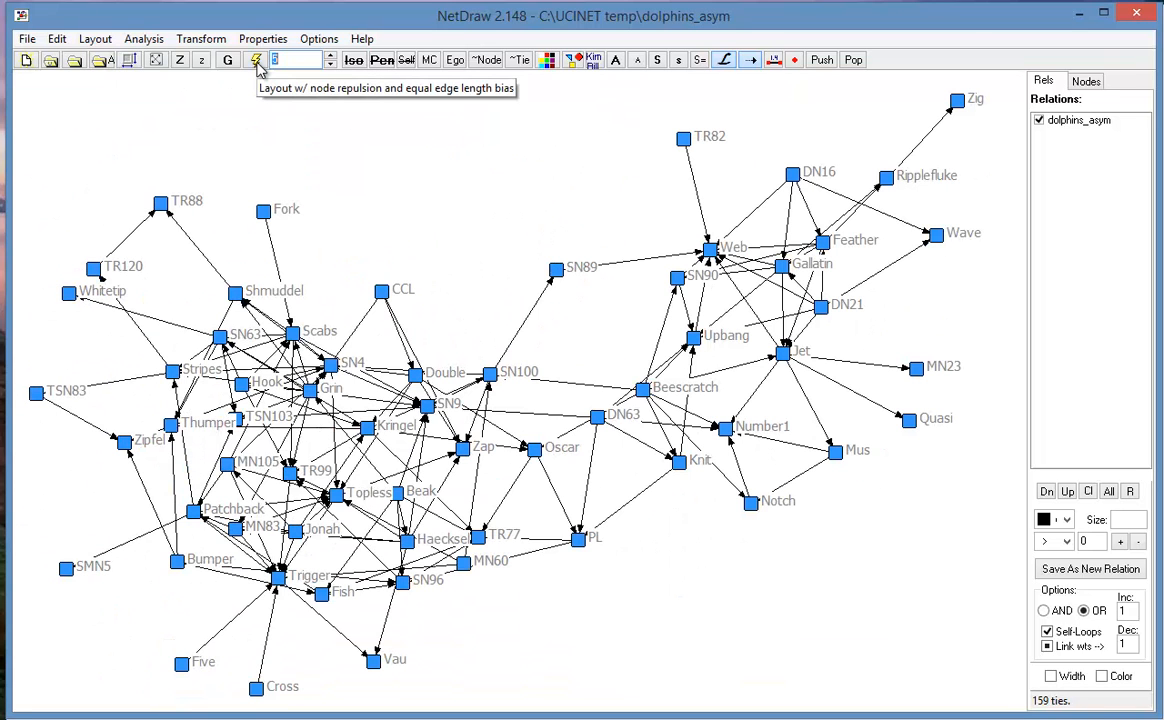
{"action": "left_click", "coordinate": [256, 61]}
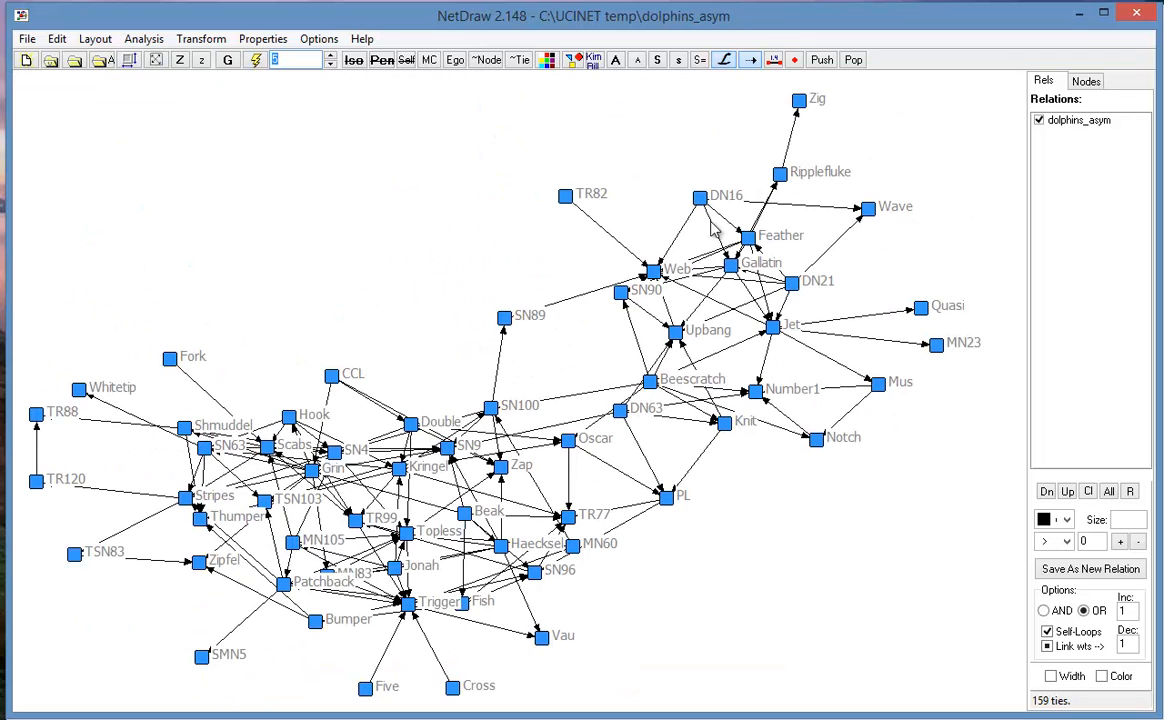
{"action": "left_click_drag", "start_coordinate": [731, 270], "coordinate": [349, 258]}
{"action": "left_click_drag", "start_coordinate": [748, 238], "coordinate": [353, 138]}
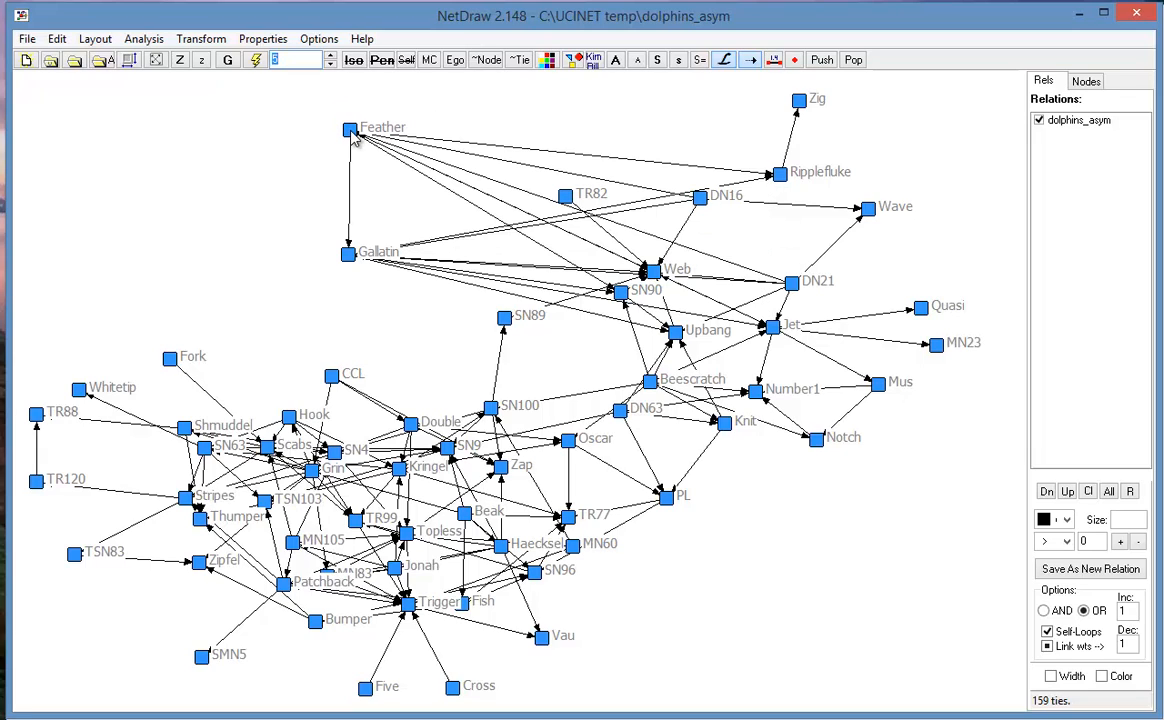
- Reset to a blank diagram and open the Ucinet 1-mode network dataset dolphins_sym.##h
{"action": "left_click", "coordinate": [27, 61]}
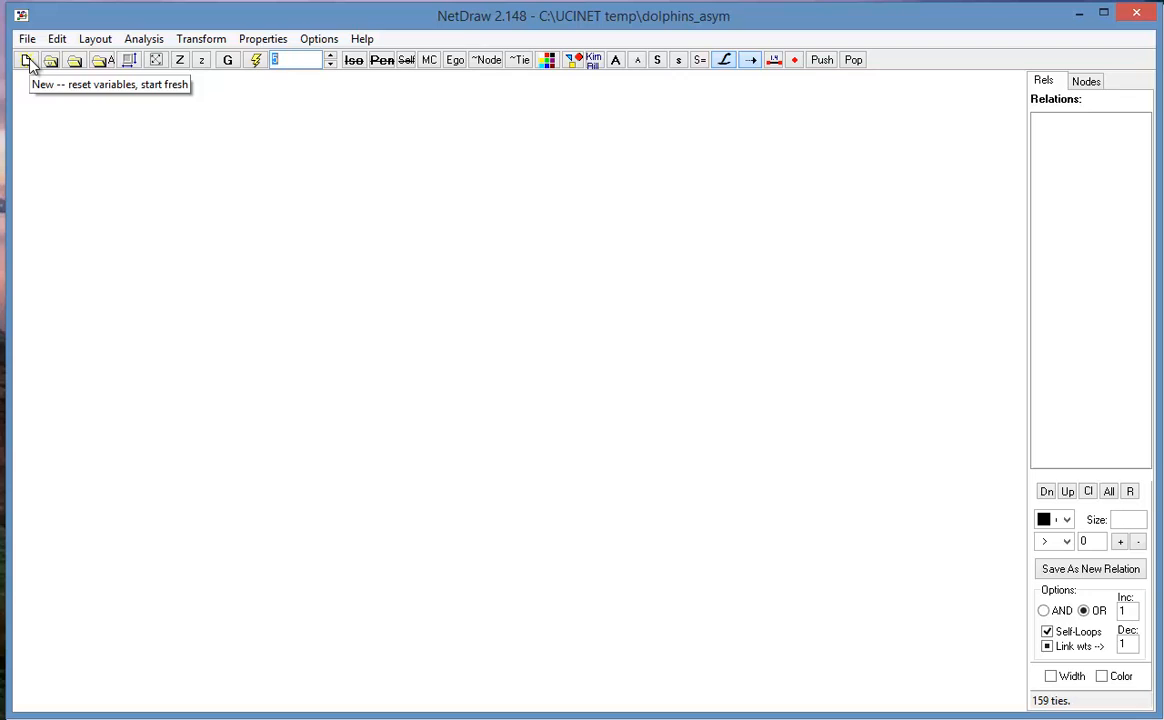
{"action": "left_click", "coordinate": [28, 40]}
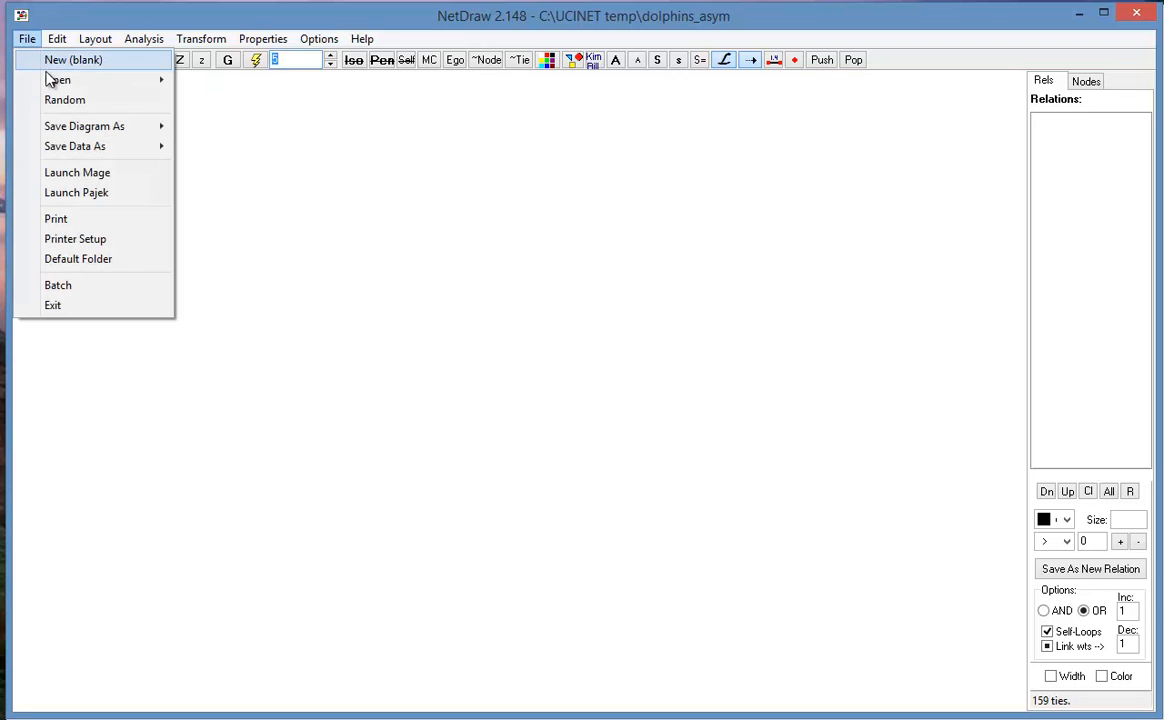
{"action": "mouse_move", "coordinate": [60, 80]}
{"action": "mouse_move", "coordinate": [230, 80]}
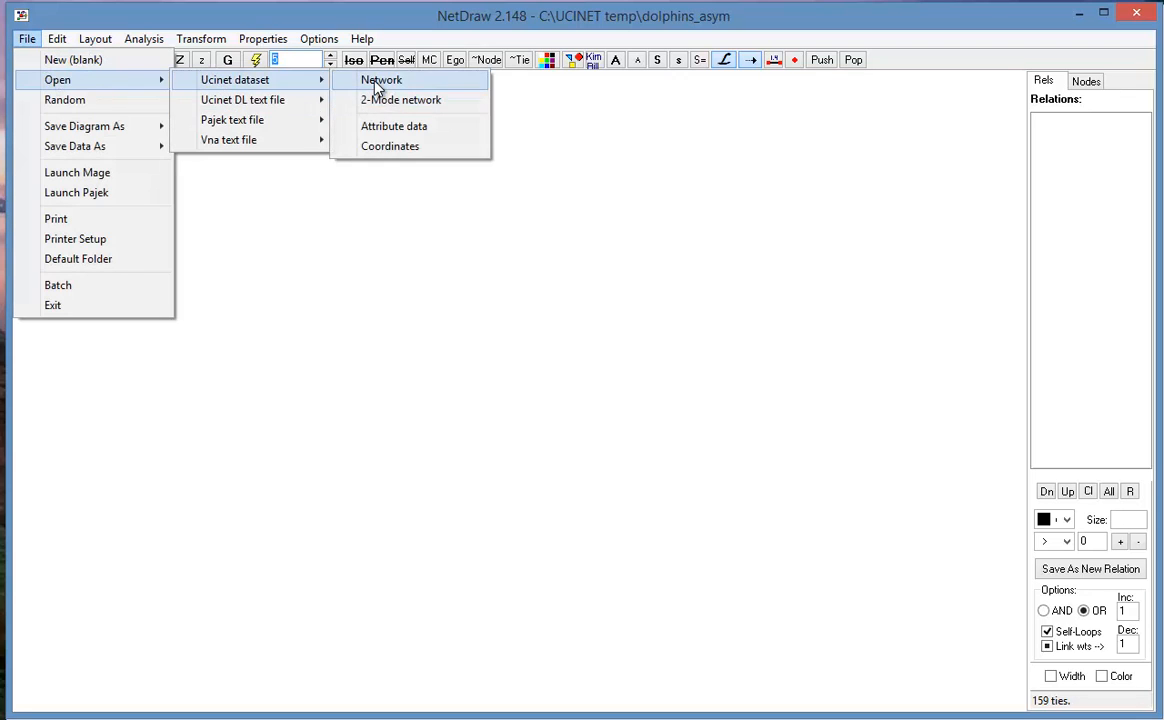
{"action": "left_click", "coordinate": [341, 75]}
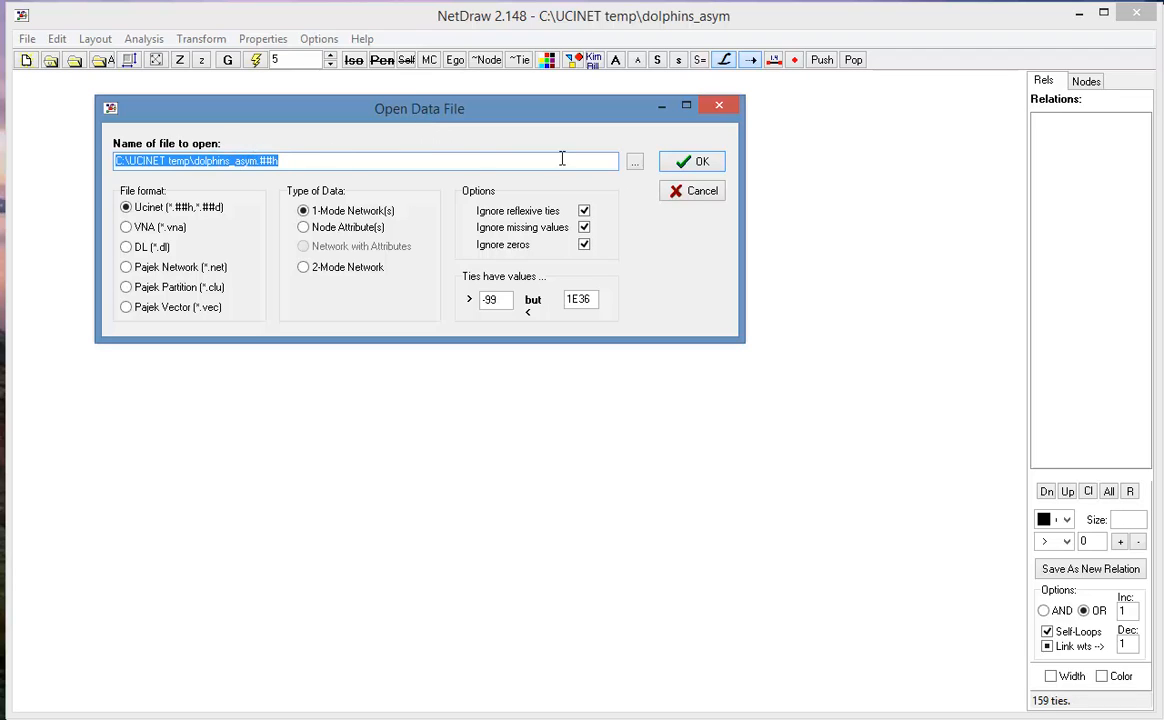
{"action": "left_click", "coordinate": [634, 163]}
{"action": "left_click", "coordinate": [995, 584]}
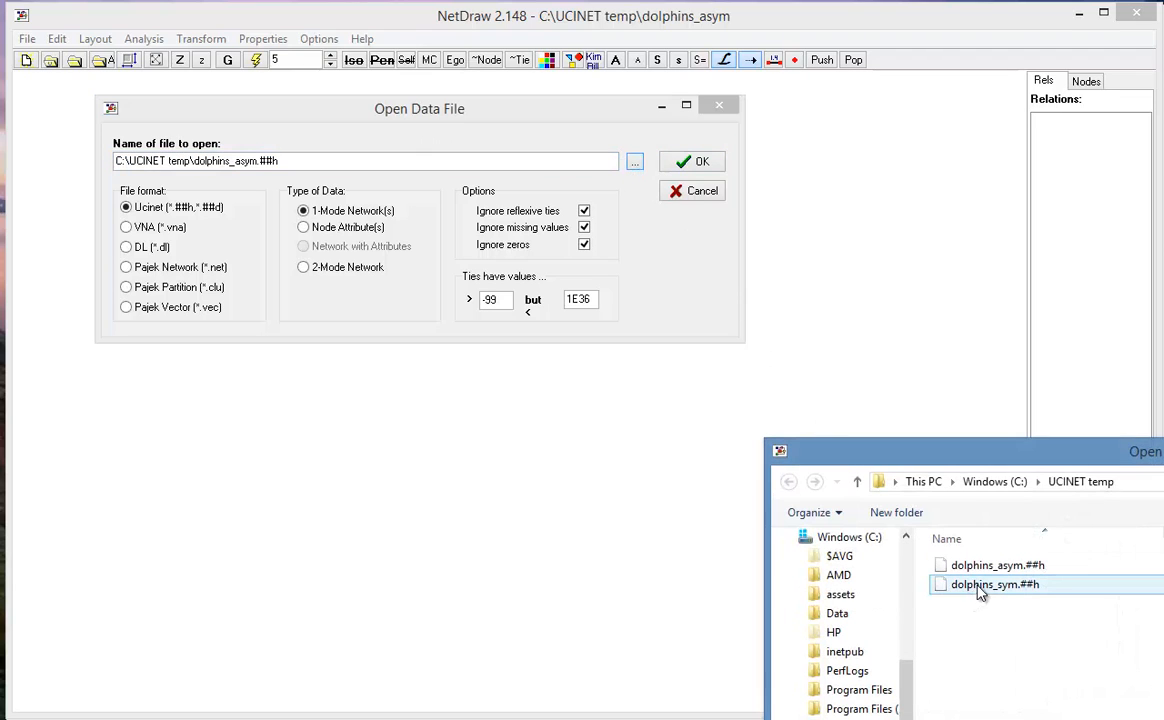
{"action": "double_click", "coordinate": [995, 584]}
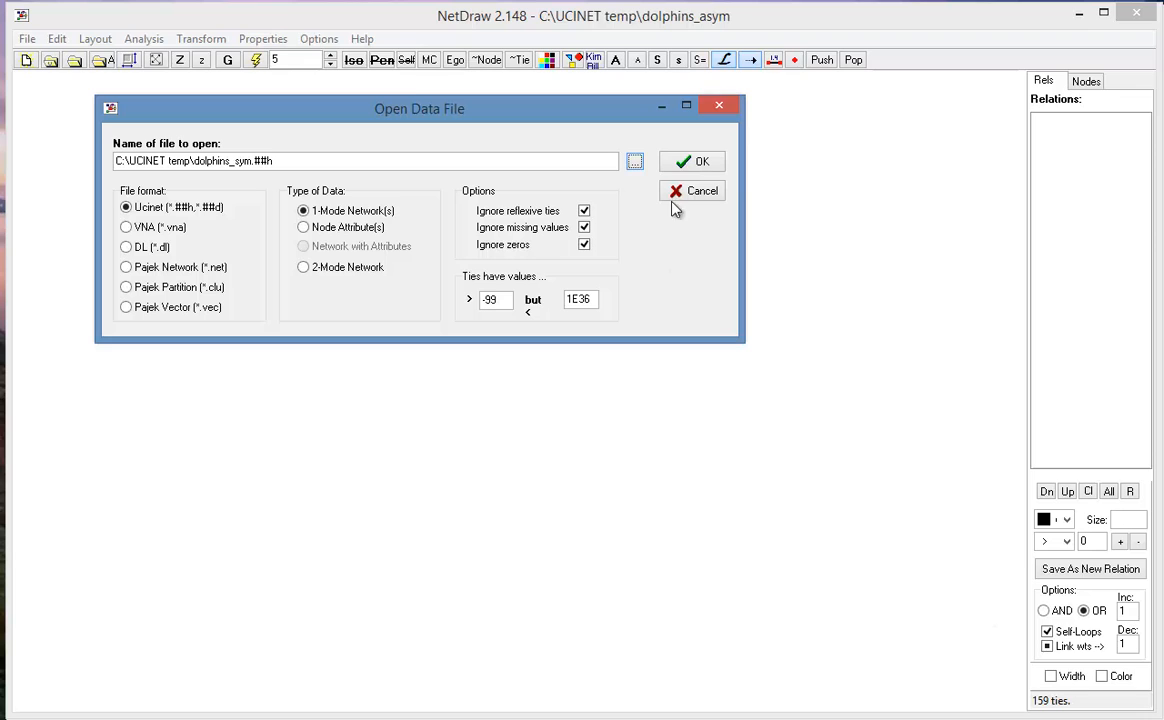
{"action": "left_click", "coordinate": [700, 164]}
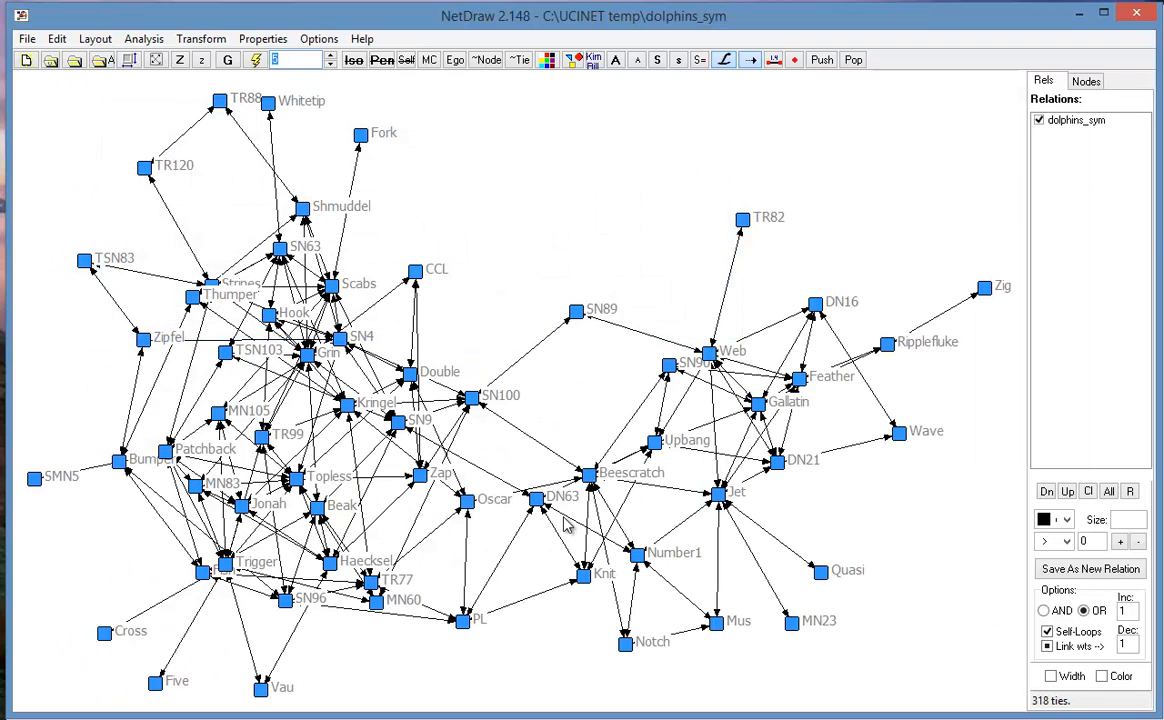
- Move the Gallatin and Feather nodes away from their cluster, and re-run the node repulsion and equal edge length layout twice
{"action": "left_click_drag", "start_coordinate": [758, 403], "coordinate": [490, 258]}
{"action": "left_click_drag", "start_coordinate": [811, 389], "coordinate": [490, 141]}
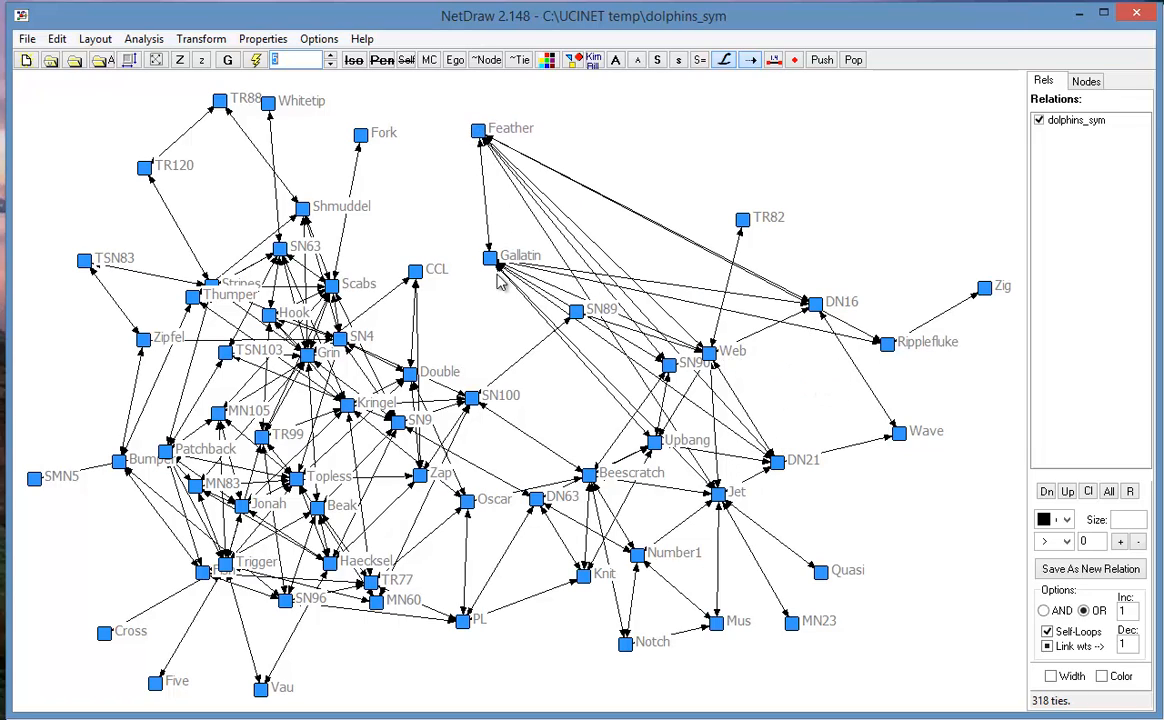
{"action": "left_click", "coordinate": [256, 60]}
{"action": "left_click", "coordinate": [256, 60]}
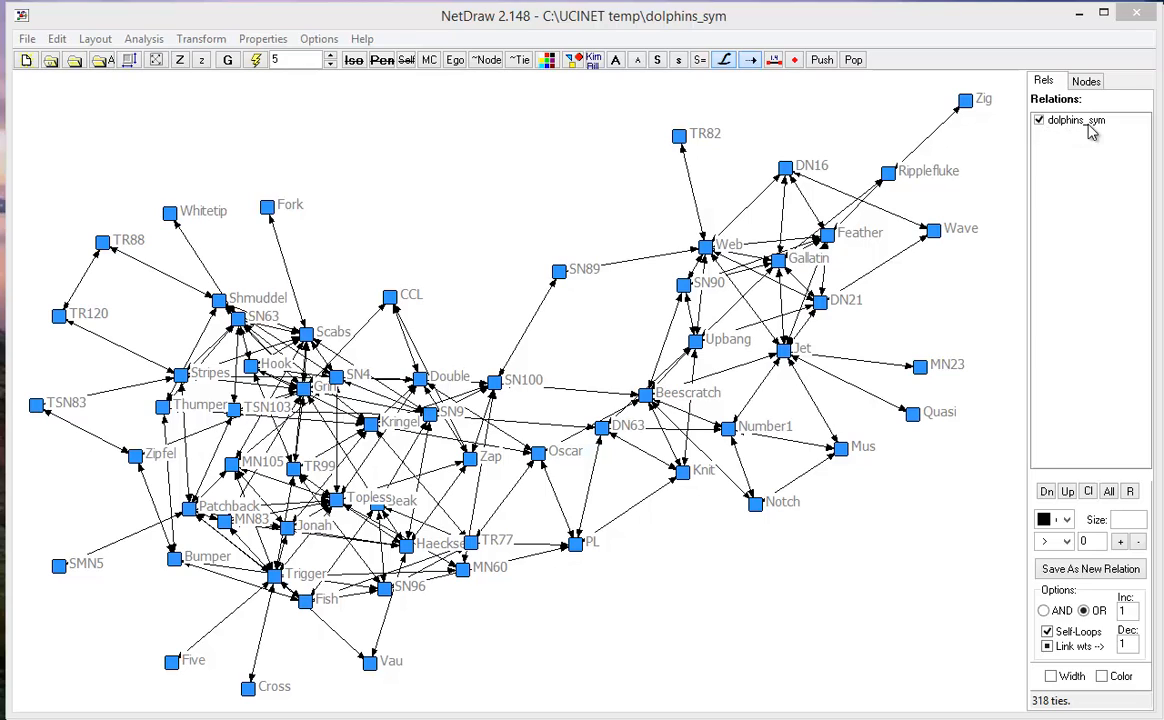
- Hide the Gallatin, Fish, Kringel and MN60 nodes from the network diagram
{"action": "left_click", "coordinate": [1086, 84]}
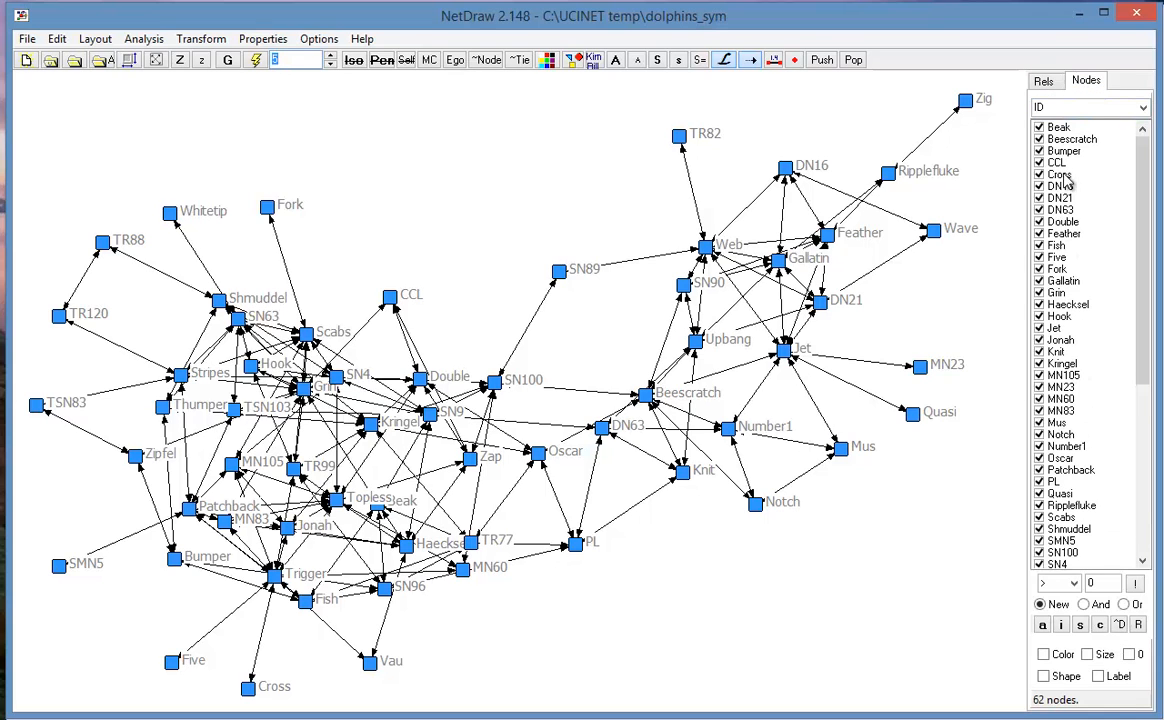
{"action": "left_click", "coordinate": [1039, 282]}
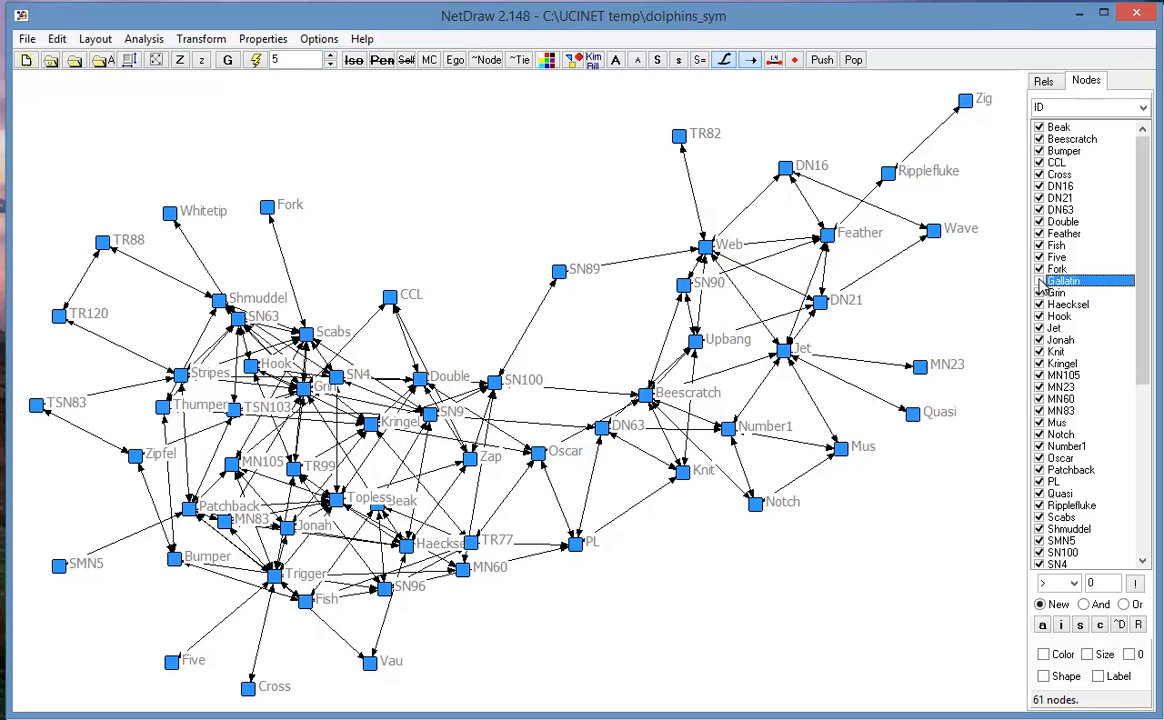
{"action": "left_click", "coordinate": [1039, 282]}
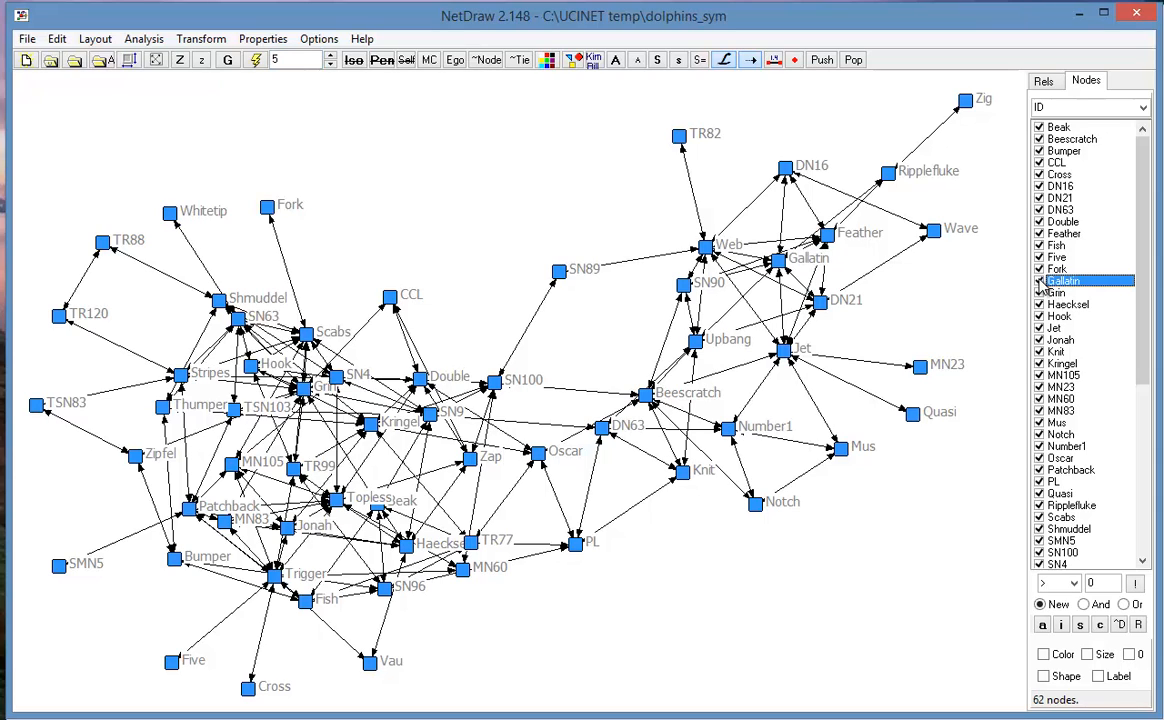
{"action": "left_click", "coordinate": [1039, 282]}
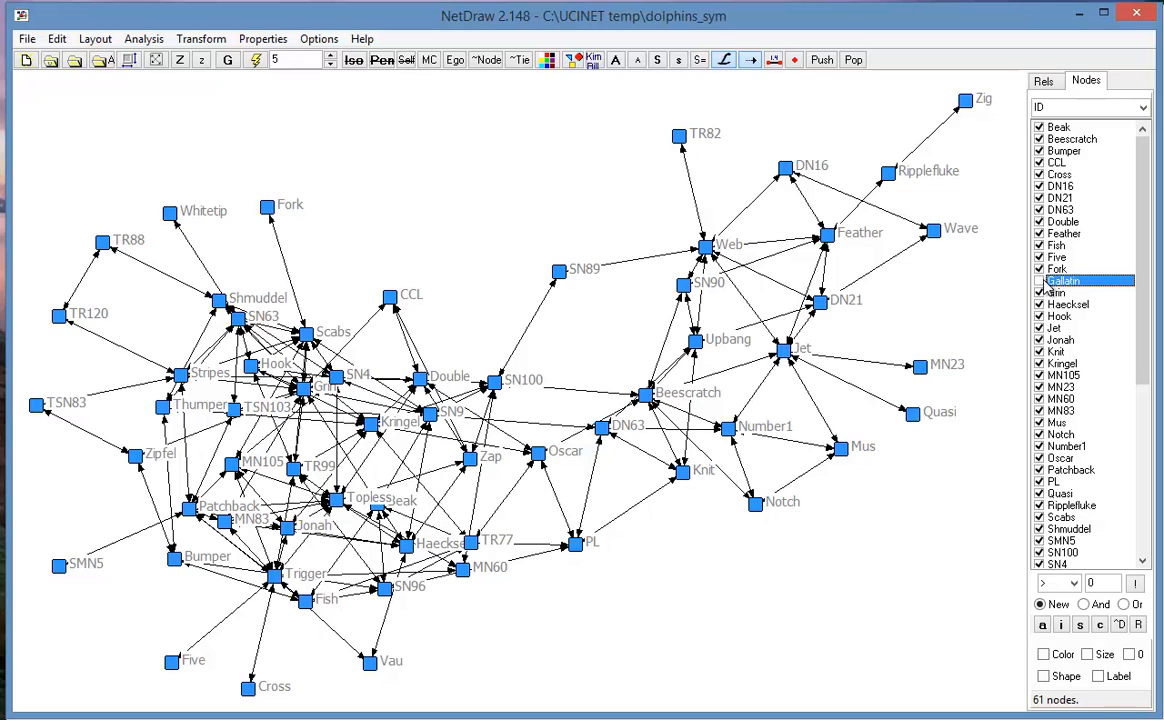
{"action": "left_click", "coordinate": [1039, 246]}
{"action": "left_click", "coordinate": [1039, 364]}
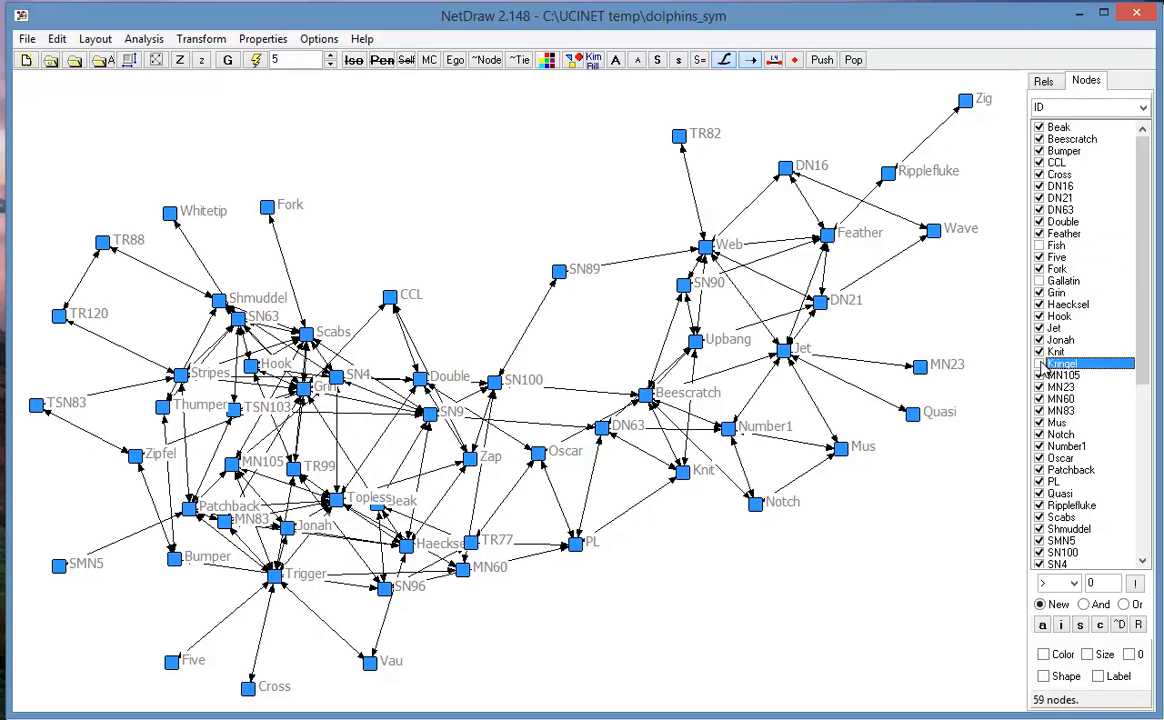
{"action": "left_click", "coordinate": [1039, 399]}
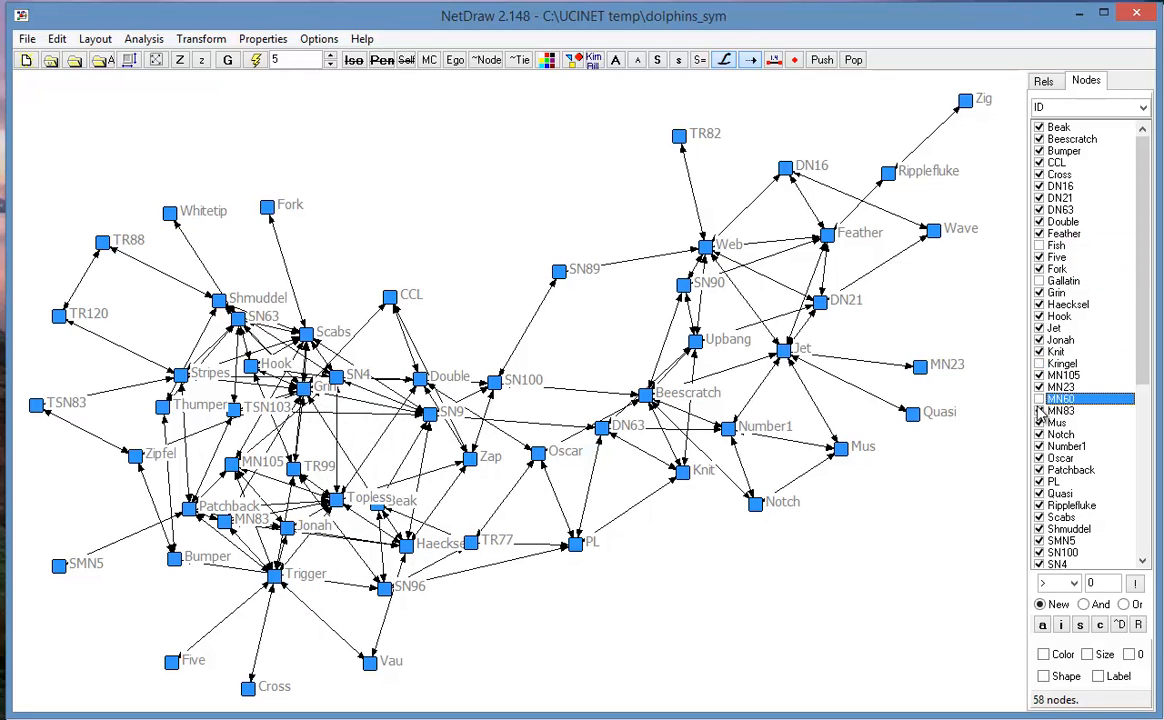
- Restore all inactive nodes by changing their status to active
{"action": "left_click", "coordinate": [487, 63]}
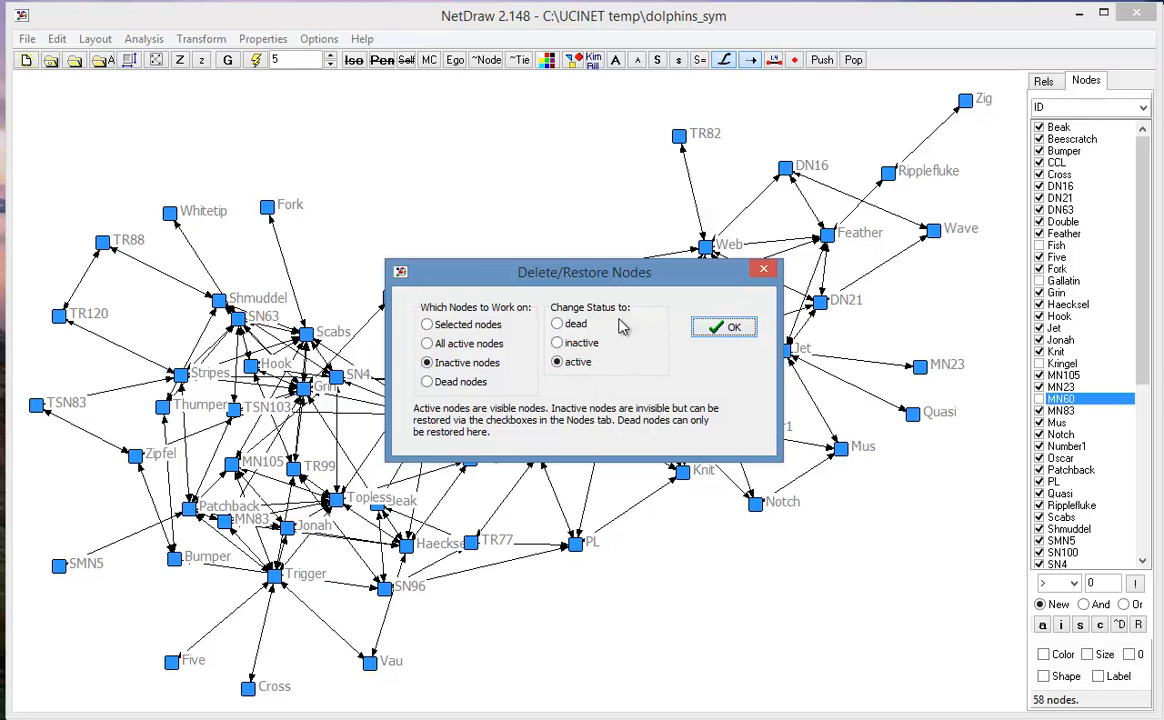
{"action": "left_click", "coordinate": [726, 327]}
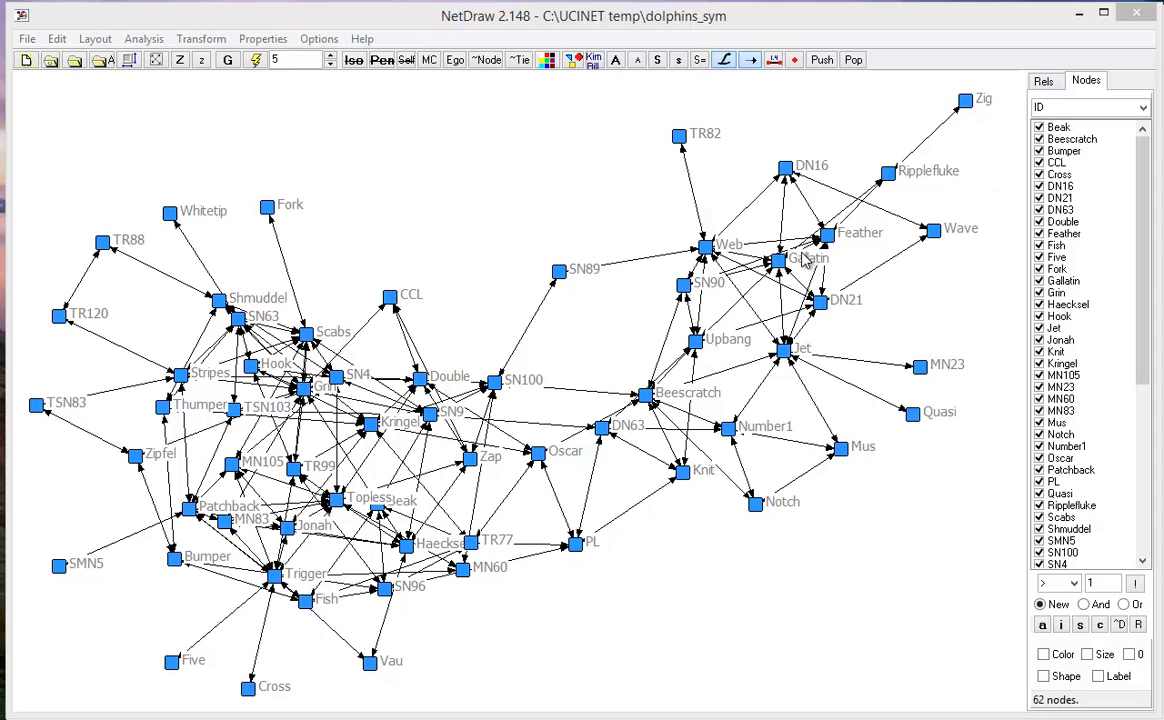
- Filter the dolphins_sym ties by raising the greater-than threshold in increments of 1 up to 5, and reset it to 0
{"action": "left_click", "coordinate": [1045, 82]}
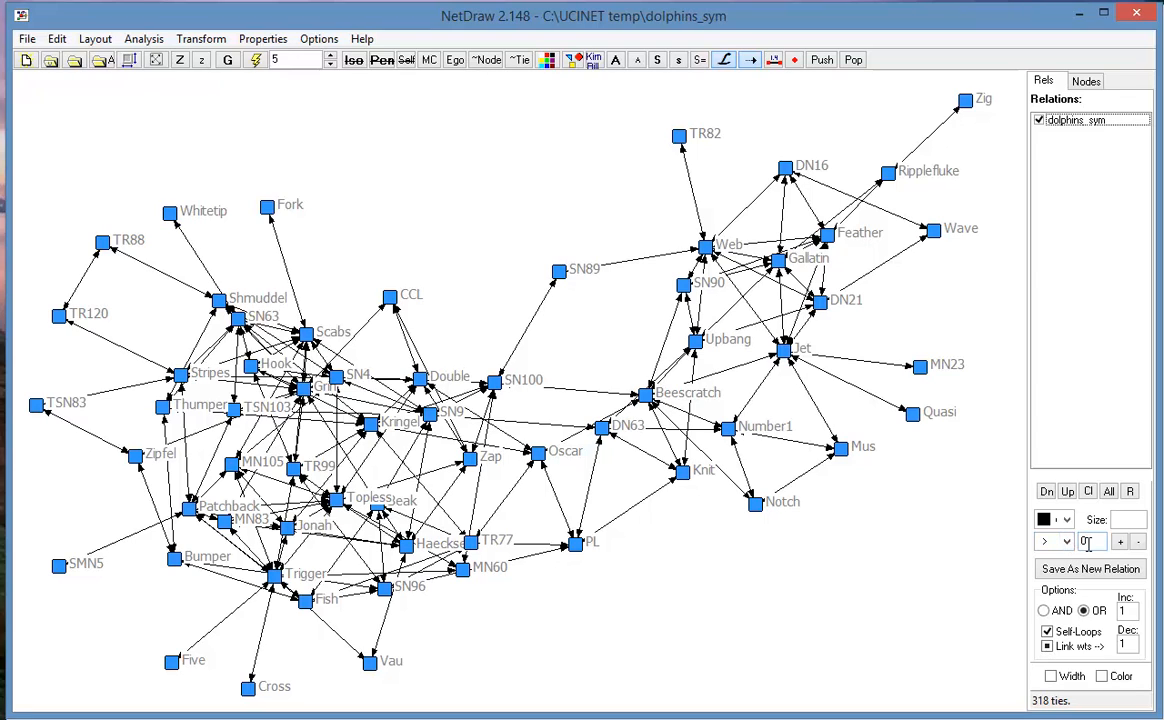
{"action": "left_click", "coordinate": [1120, 541]}
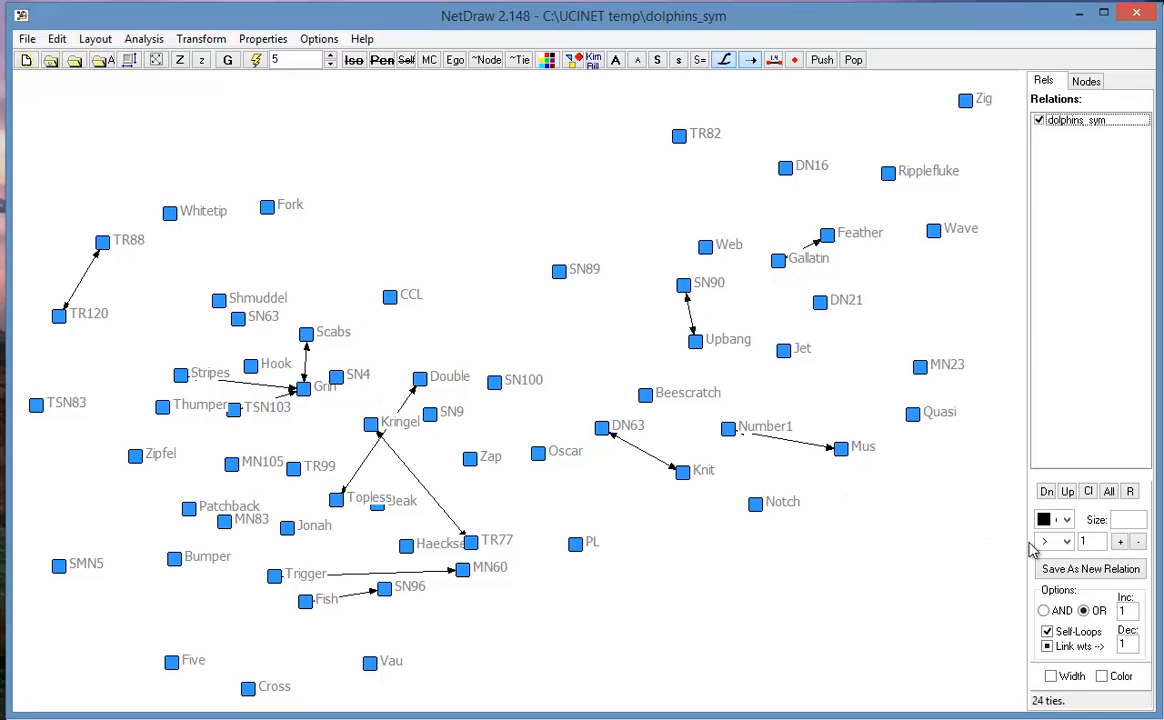
{"action": "left_click", "coordinate": [1120, 543]}
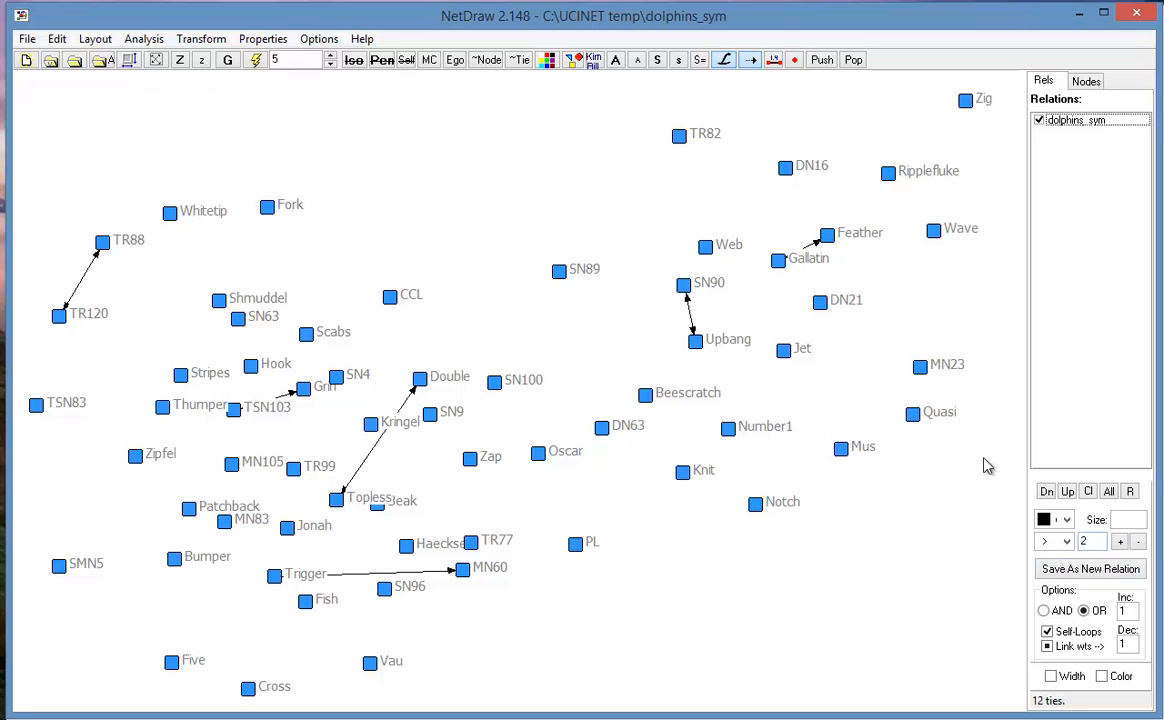
{"action": "left_click", "coordinate": [1121, 543]}
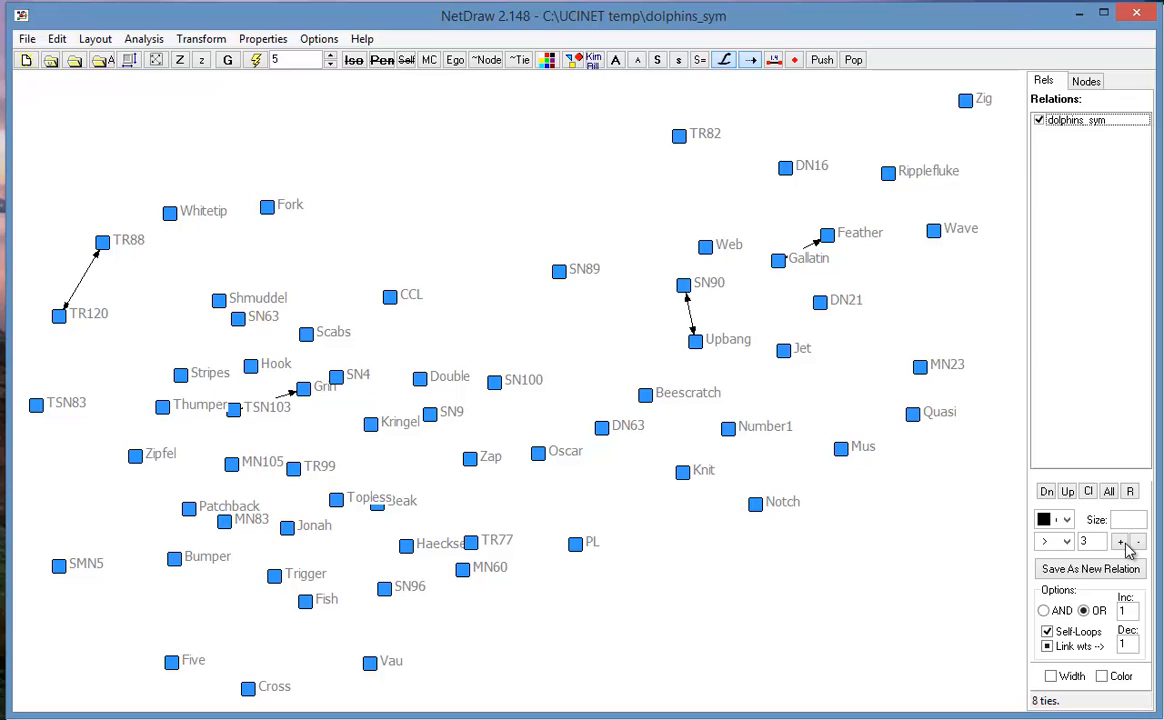
{"action": "left_click", "coordinate": [1121, 543]}
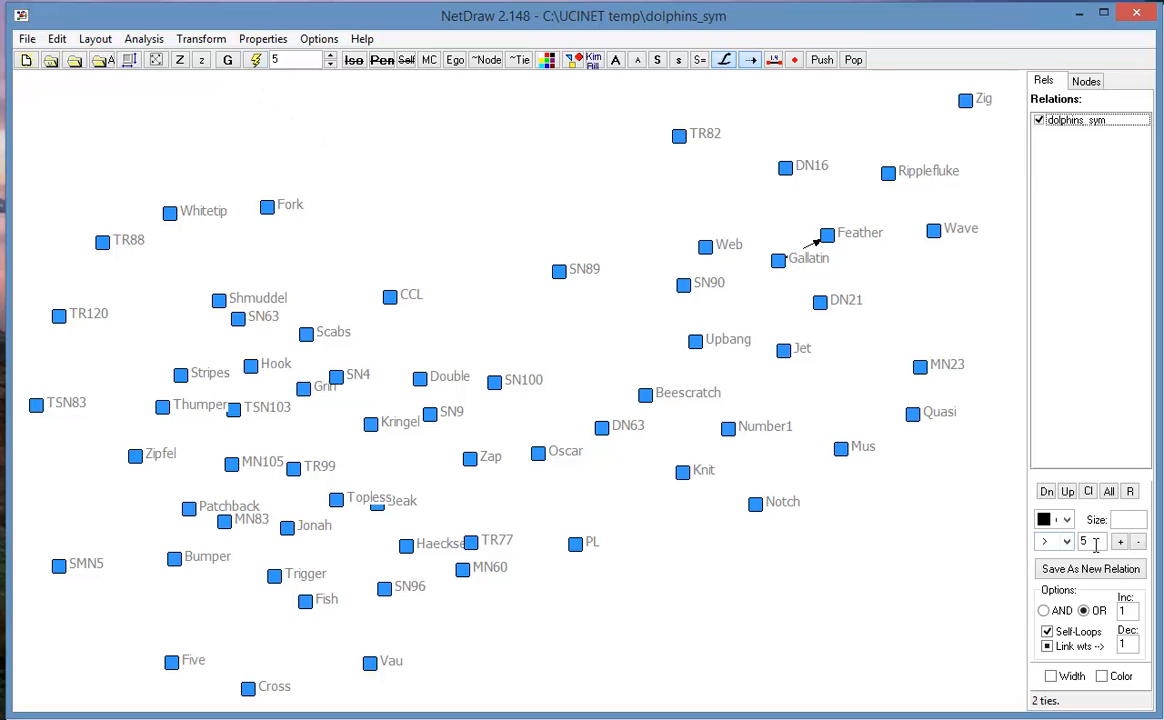
{"action": "left_click_drag", "start_coordinate": [1096, 543], "coordinate": [1082, 547]}
{"action": "key", "text": "Return"}
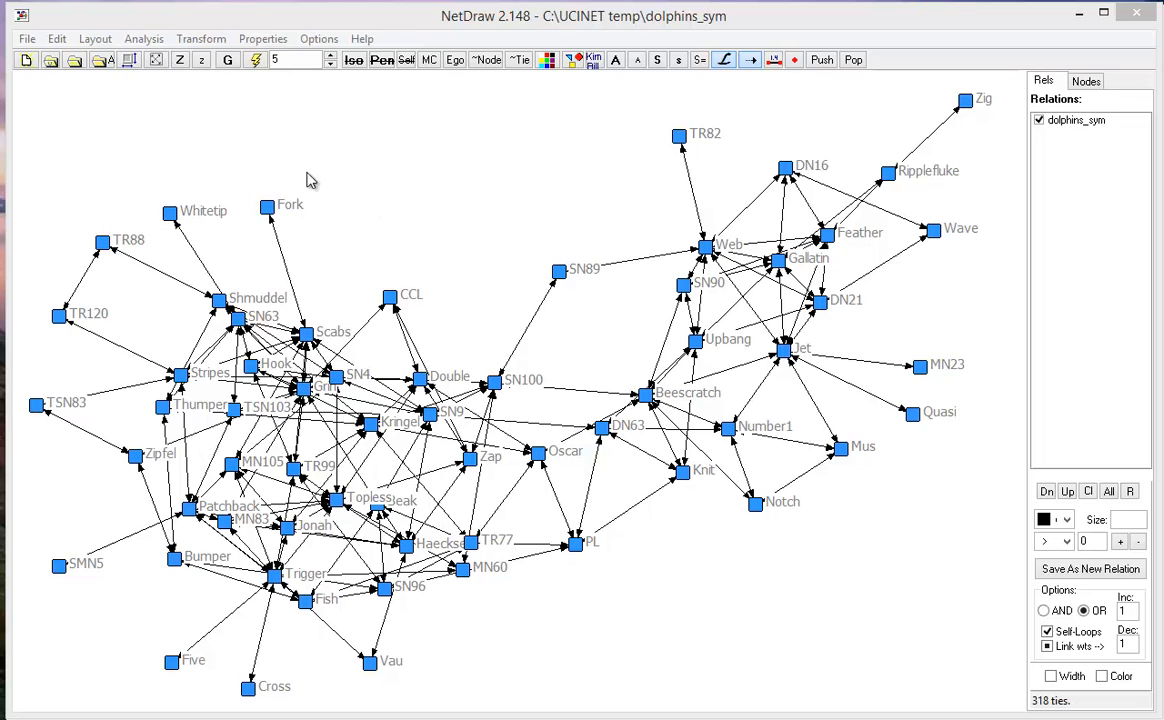
- Run the Blocks & Cutpoints analysis on the dolphins_sym network to colour the cutpoint nodes
{"action": "left_click", "coordinate": [156, 44]}
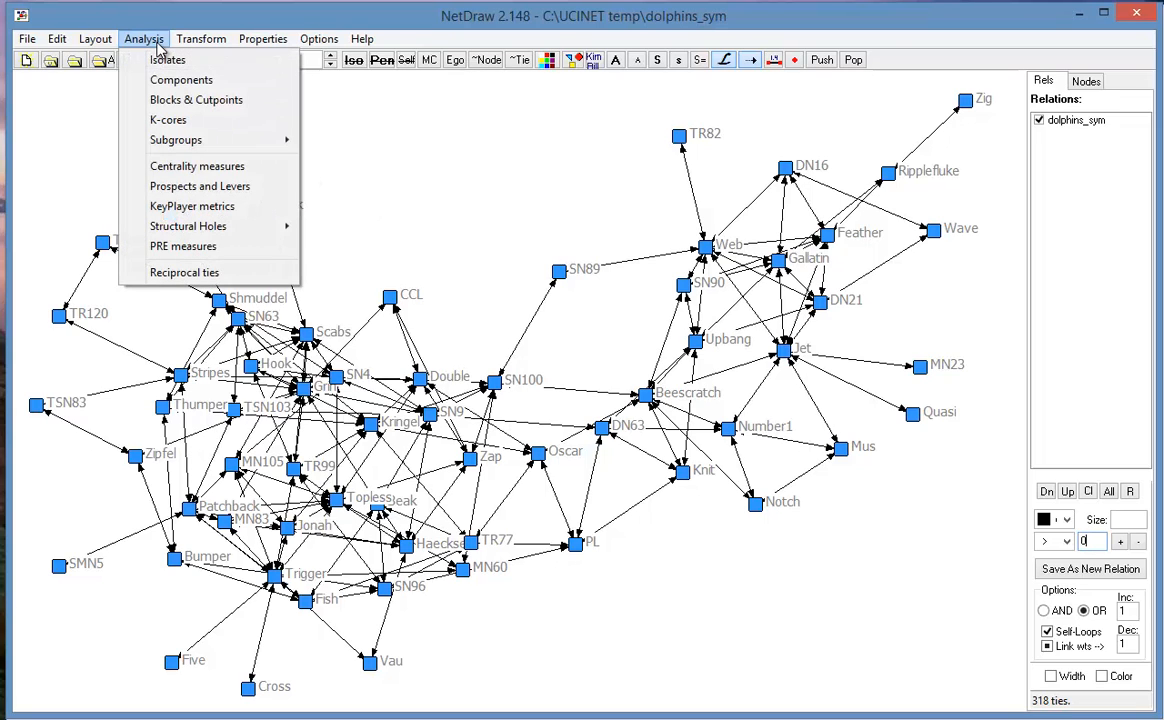
{"action": "left_click", "coordinate": [165, 100]}
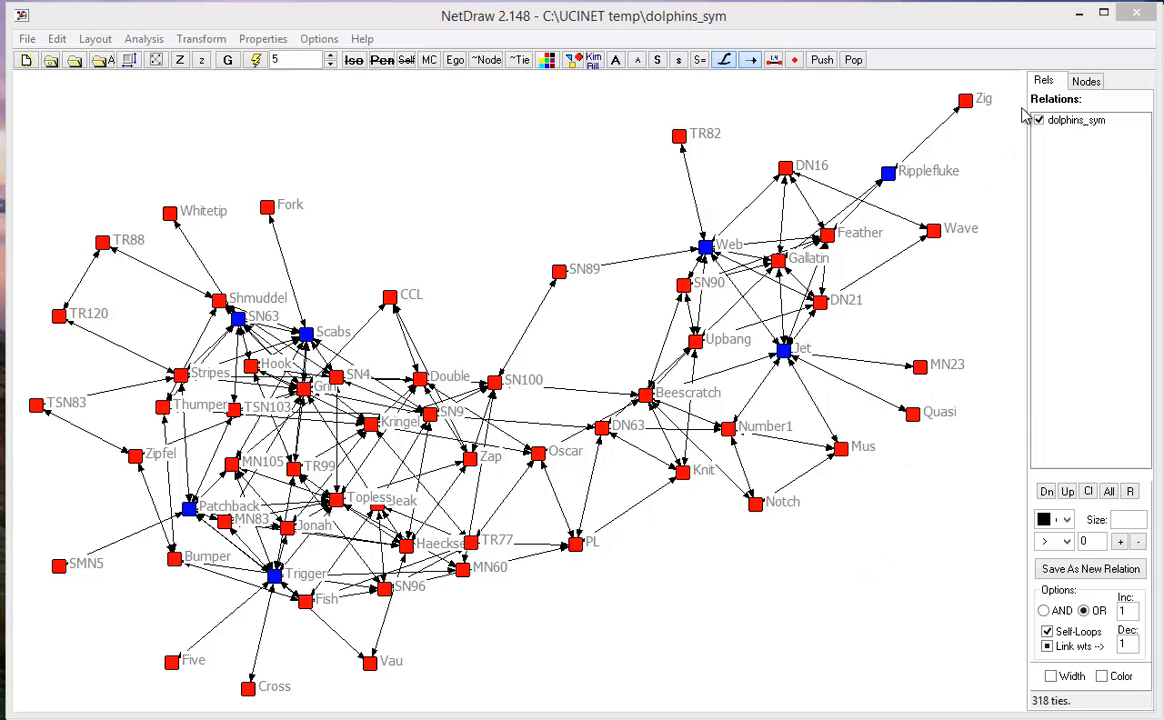
- Switch the node filter to the Cutpoints attribute, isolate the cutpoints by hiding the Other category, and show that category again
{"action": "left_click", "coordinate": [1090, 82]}
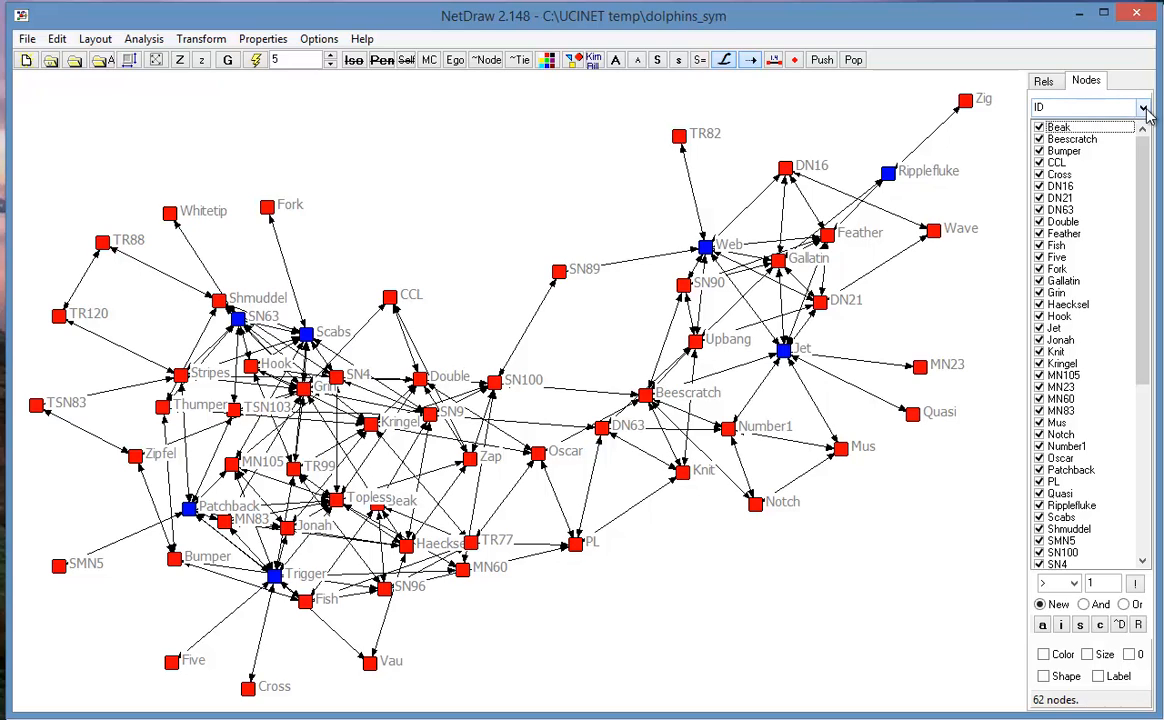
{"action": "left_click", "coordinate": [1144, 108]}
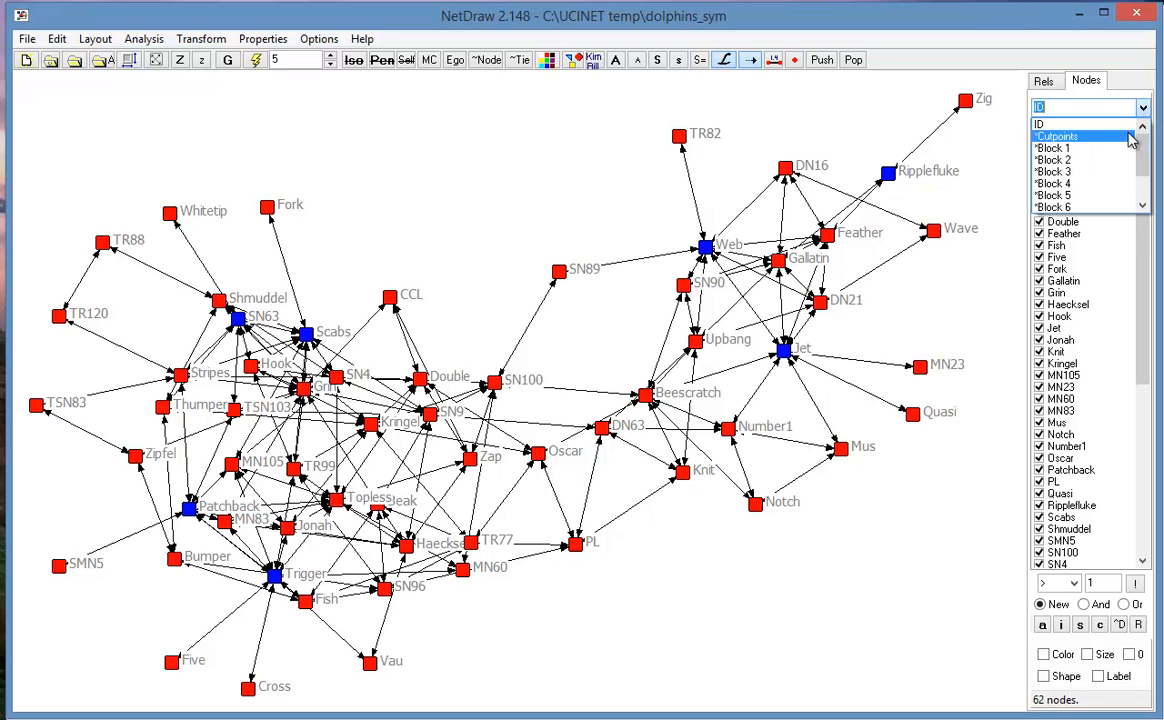
{"action": "left_click", "coordinate": [1131, 137]}
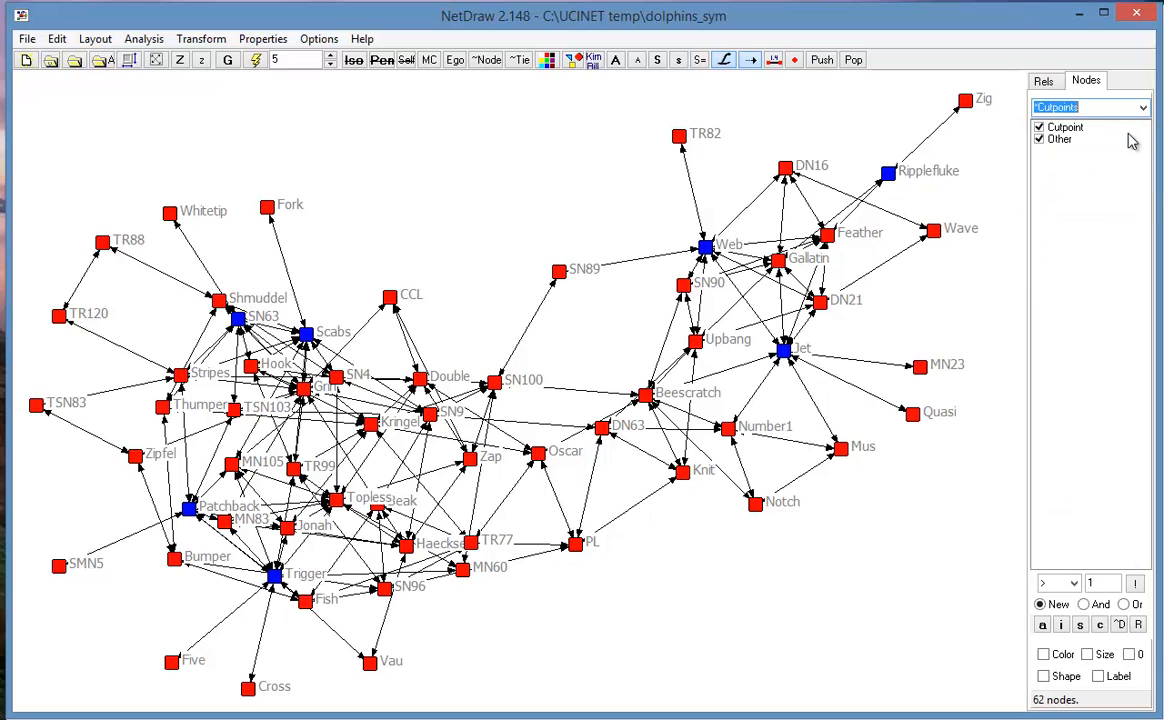
{"action": "left_click", "coordinate": [1041, 142]}
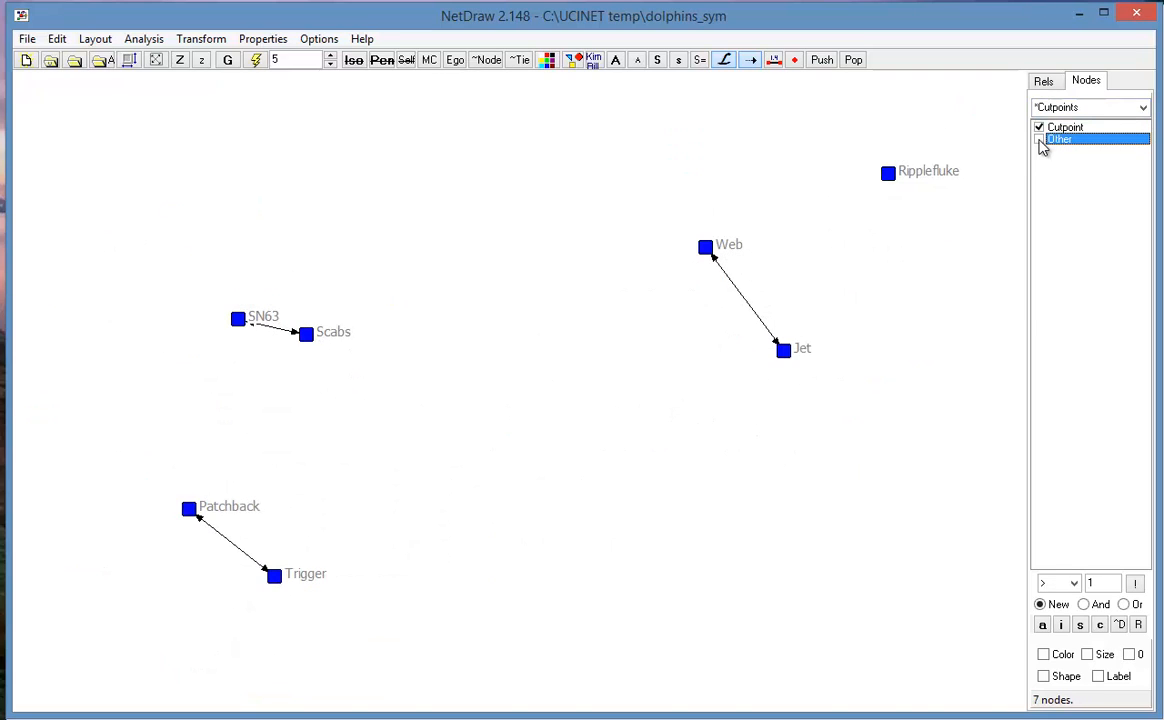
{"action": "left_click", "coordinate": [1040, 141]}
- Toggle the Cutpoint category off and on repeatedly to examine which nodes the cutpoints connect to the network, leaving it shown
{"action": "left_click", "coordinate": [1039, 128]}
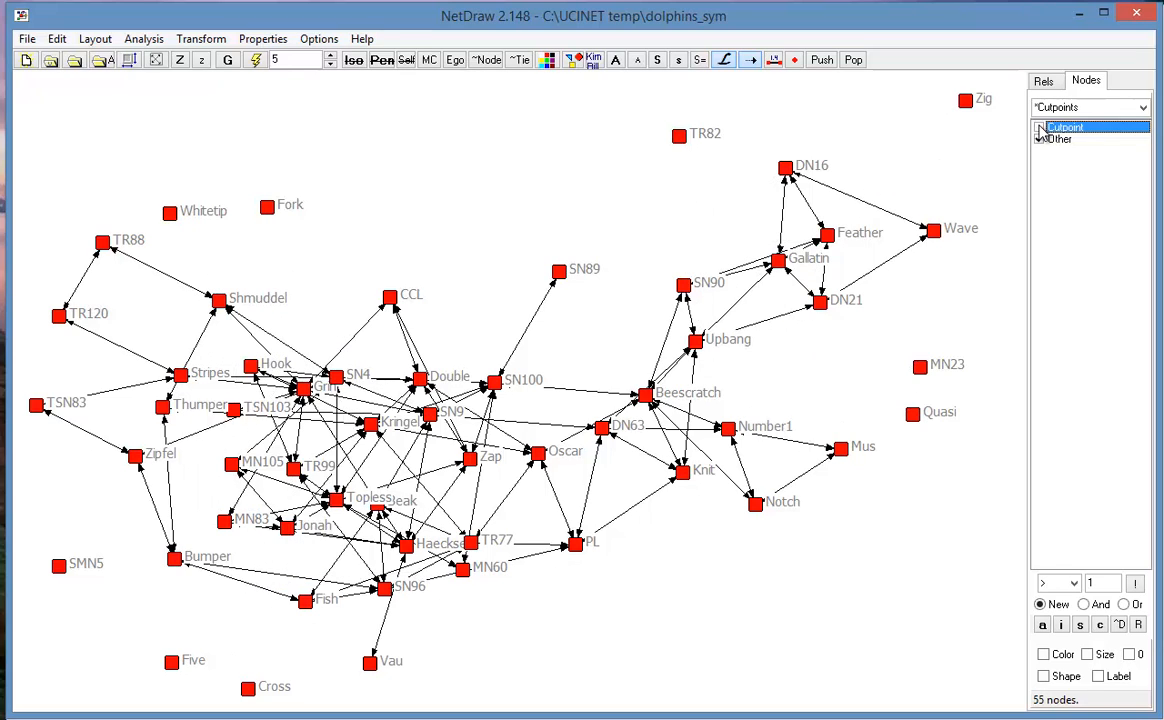
{"action": "left_click", "coordinate": [1039, 128]}
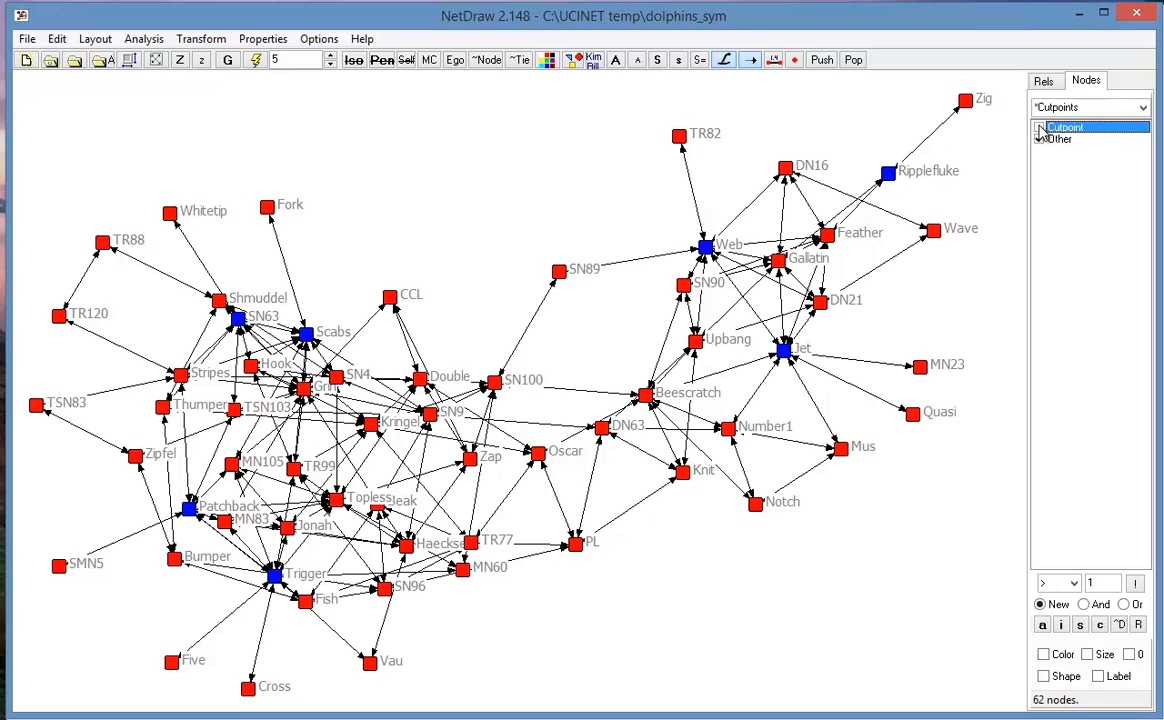
{"action": "left_click", "coordinate": [1039, 128]}
{"action": "left_click", "coordinate": [1039, 128]}
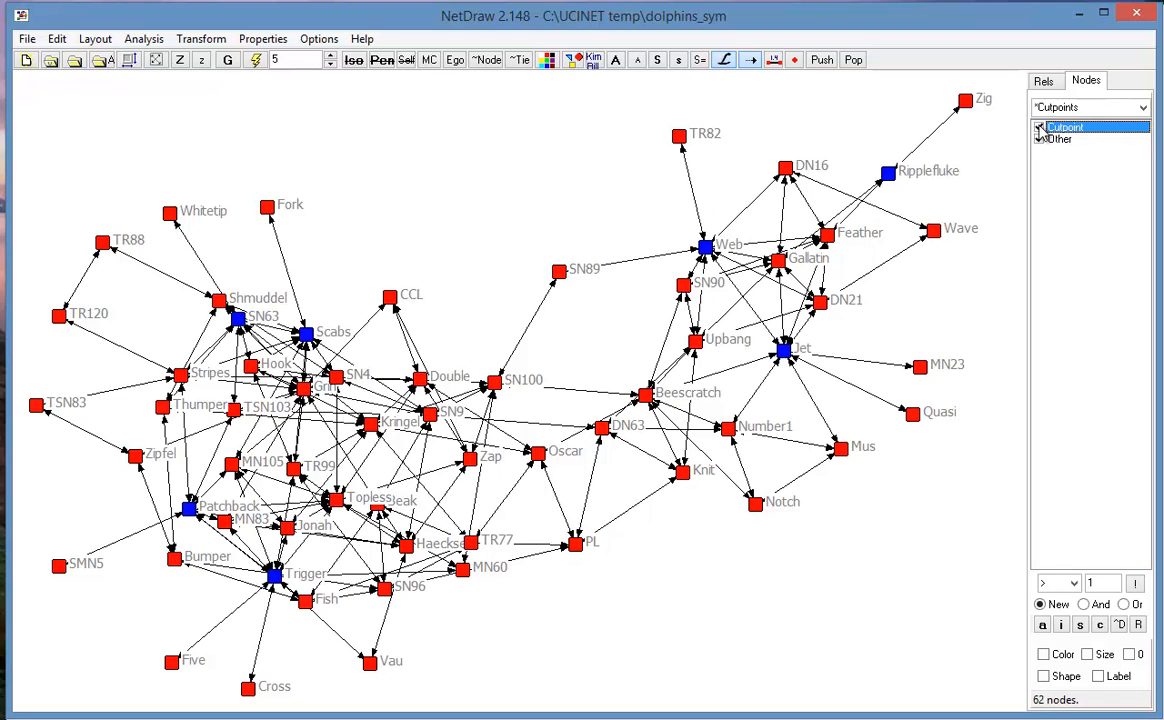
{"action": "left_click", "coordinate": [1039, 128]}
{"action": "left_click", "coordinate": [1039, 128]}
{"action": "left_click", "coordinate": [1039, 128]}
{"action": "left_click", "coordinate": [1039, 128]}
{"action": "left_click", "coordinate": [1039, 128]}
{"action": "left_click", "coordinate": [1039, 128]}
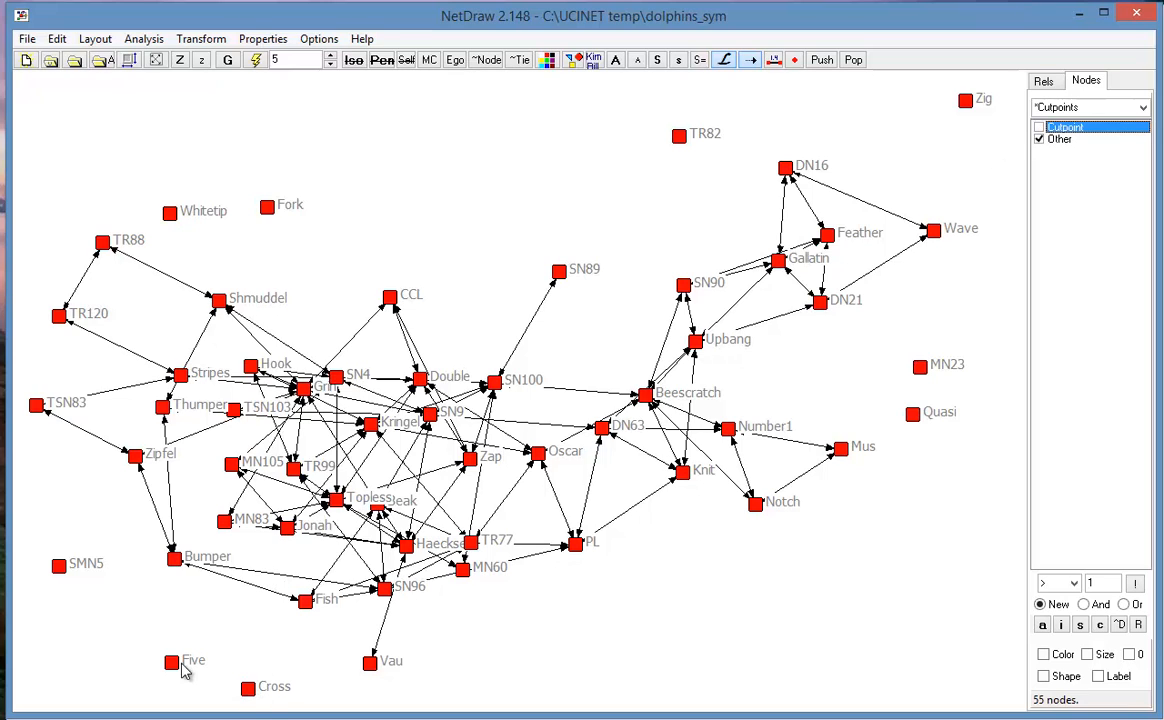
{"action": "left_click", "coordinate": [1039, 127]}
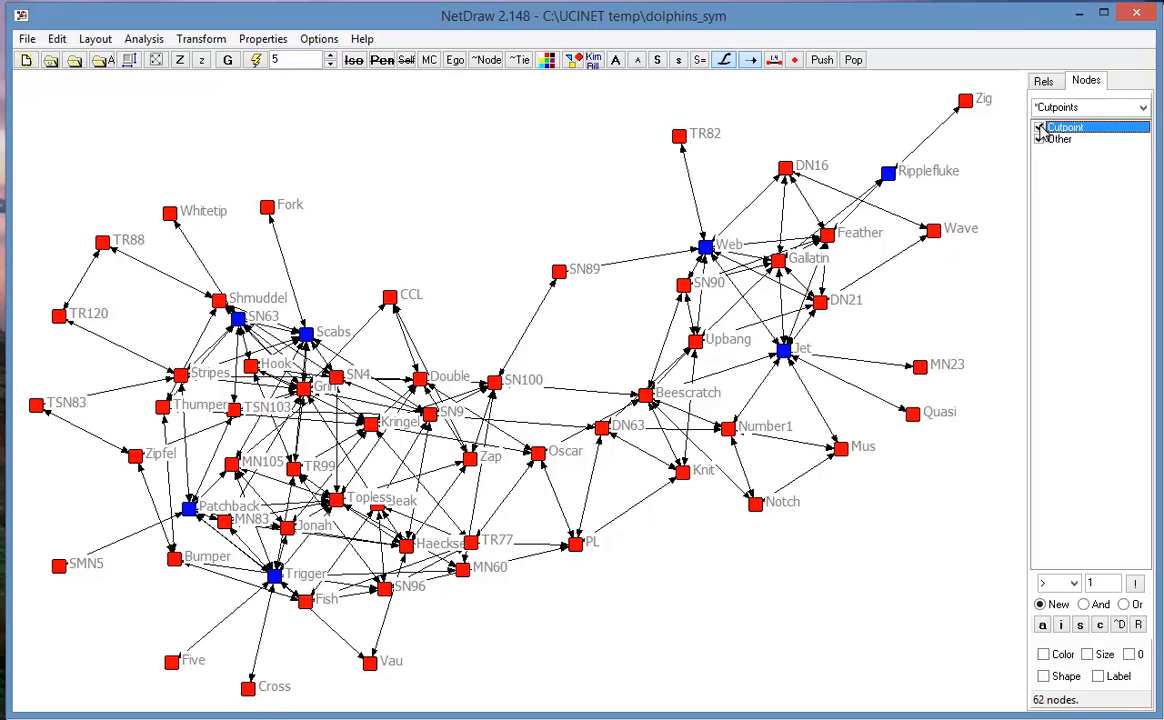
{"action": "left_click", "coordinate": [1039, 127]}
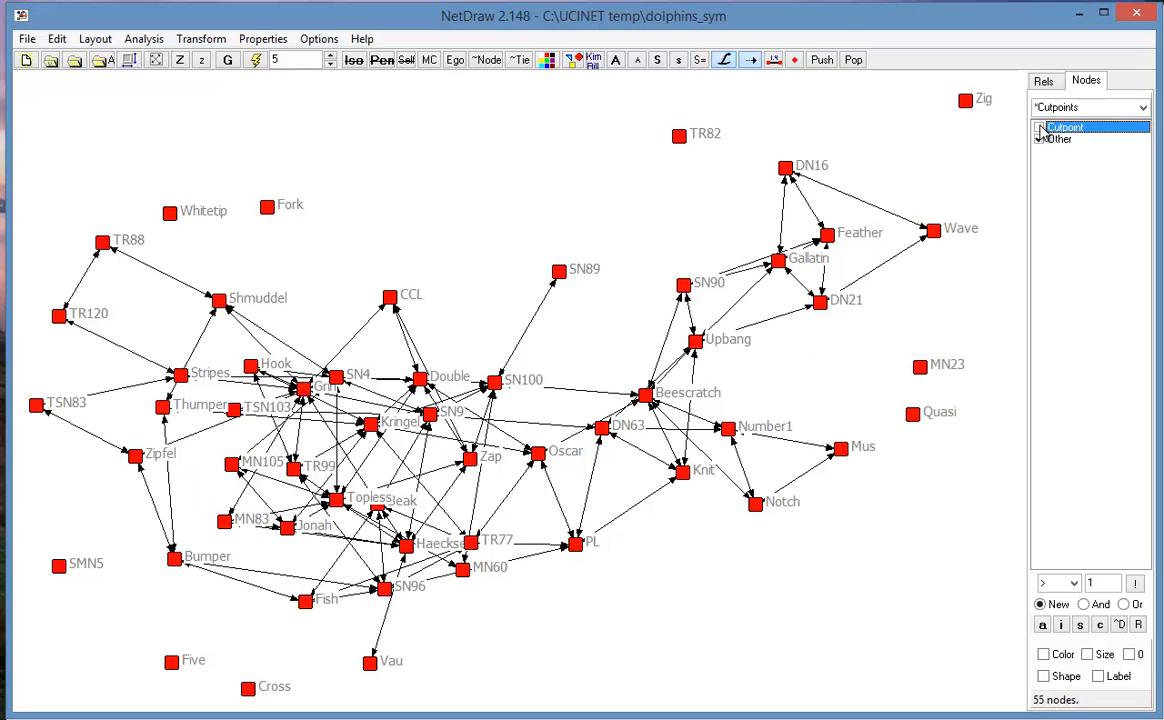
{"action": "left_click", "coordinate": [1039, 127]}
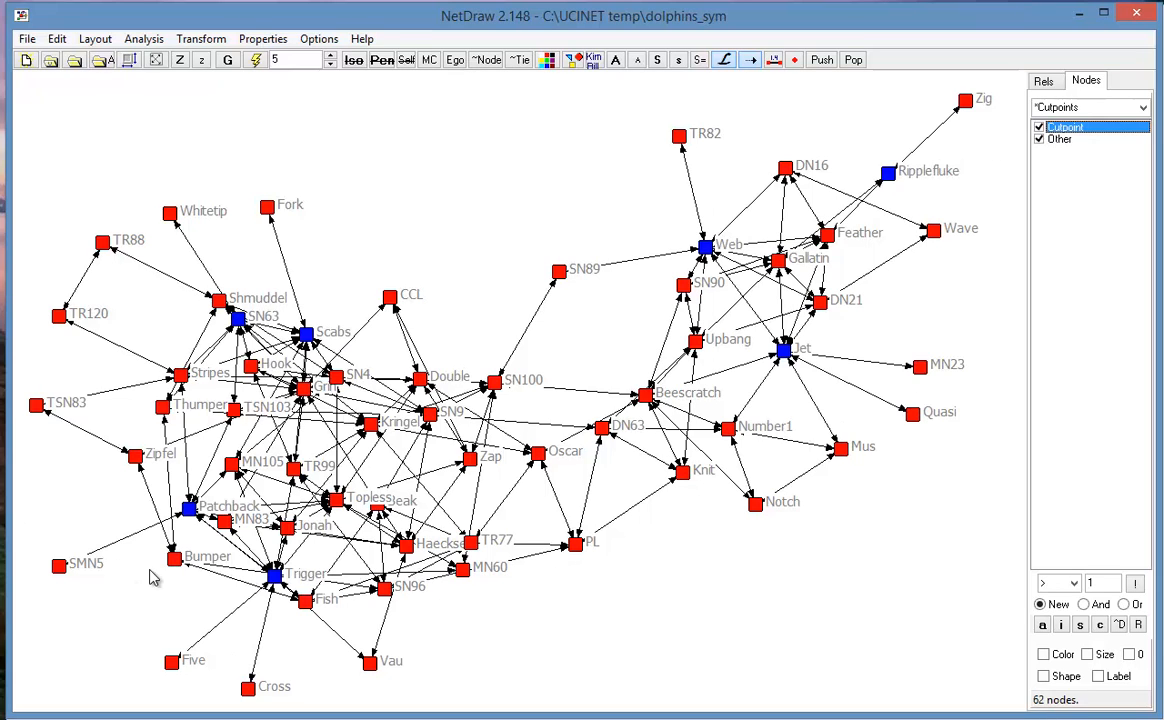
{"action": "left_click", "coordinate": [1040, 128]}
{"action": "left_click", "coordinate": [1040, 128]}
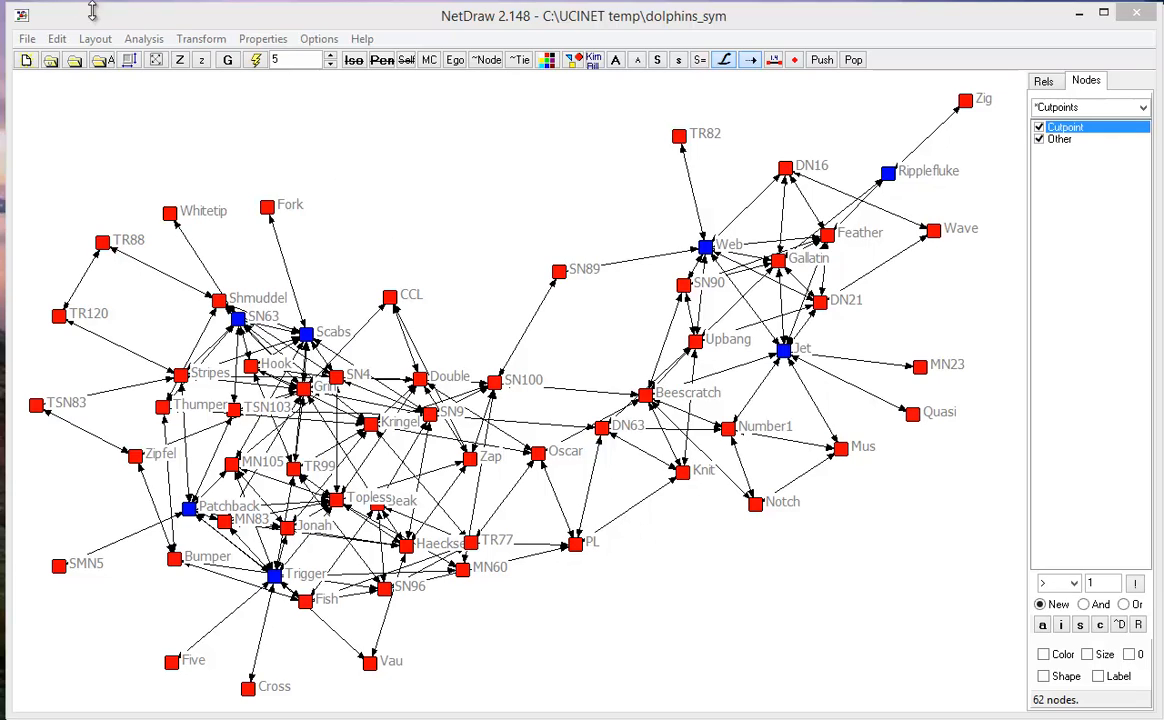
- Calculate the undirected versions of all node centrality measures and set the node sizes by Degree
{"action": "left_click", "coordinate": [140, 40]}
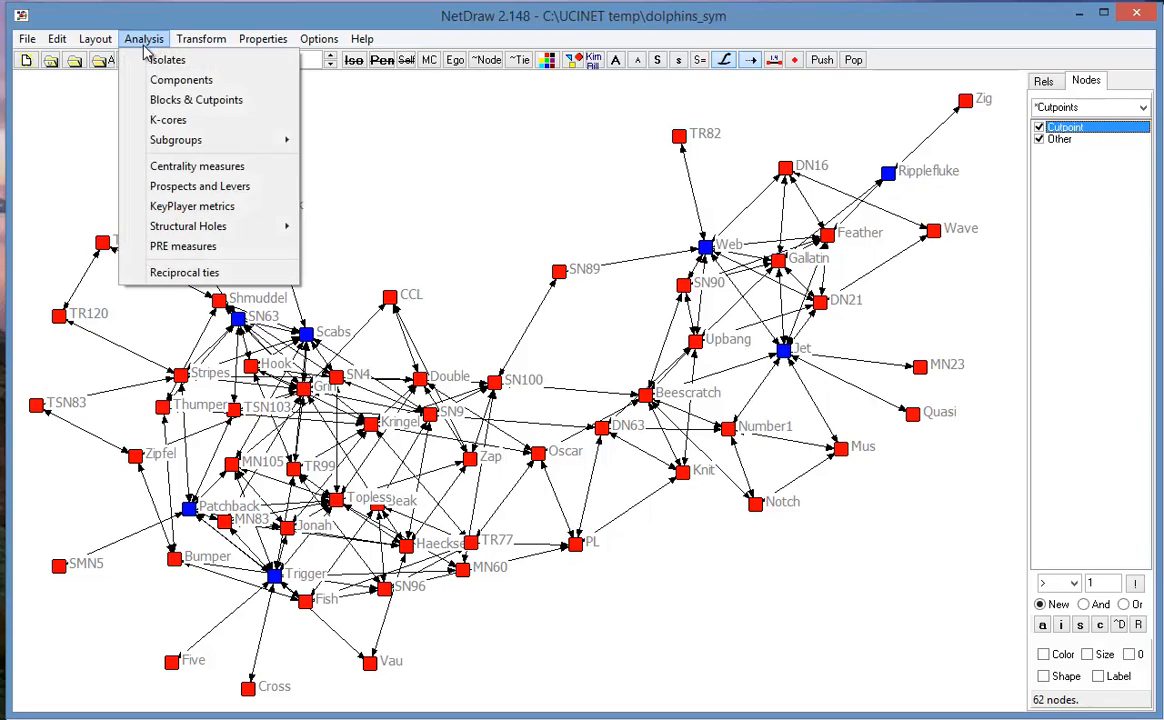
{"action": "left_click", "coordinate": [193, 168]}
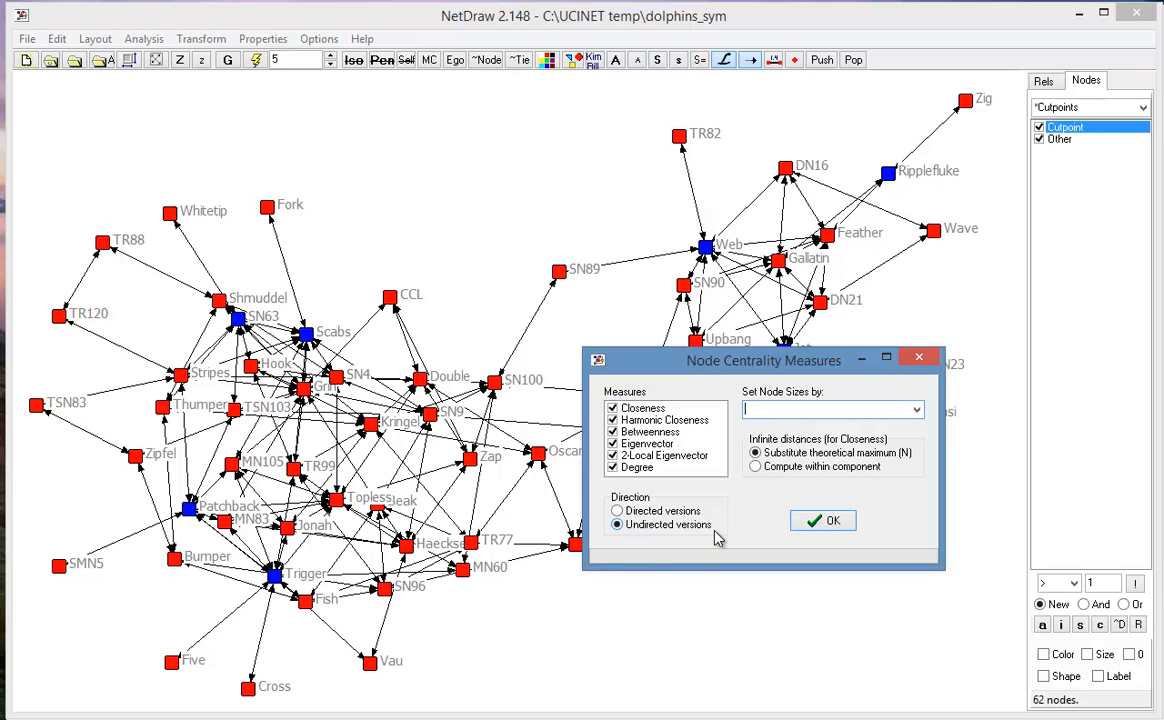
{"action": "left_click", "coordinate": [915, 410]}
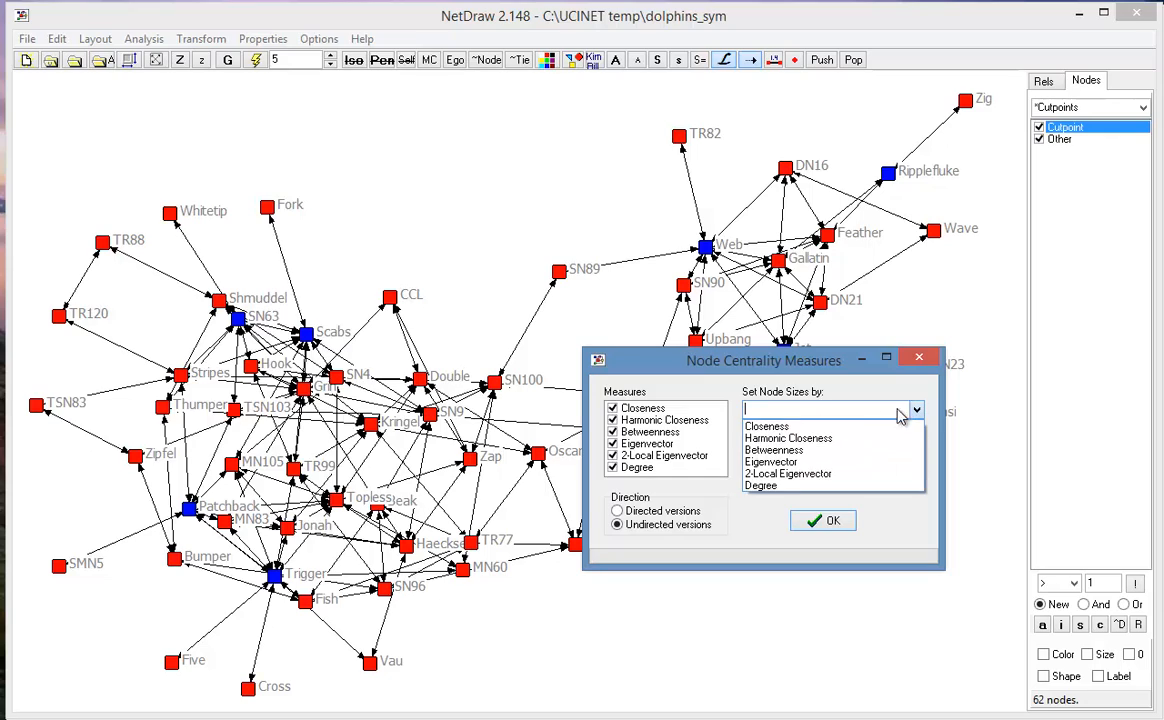
{"action": "left_click", "coordinate": [787, 487]}
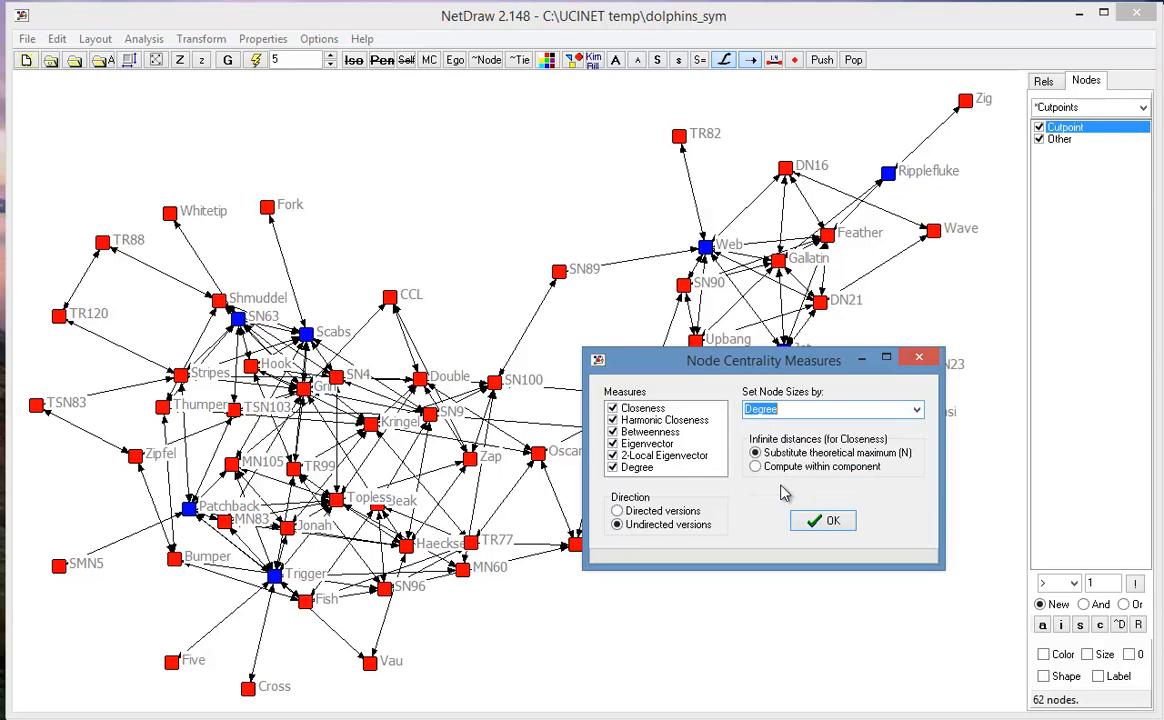
{"action": "left_click", "coordinate": [822, 520]}
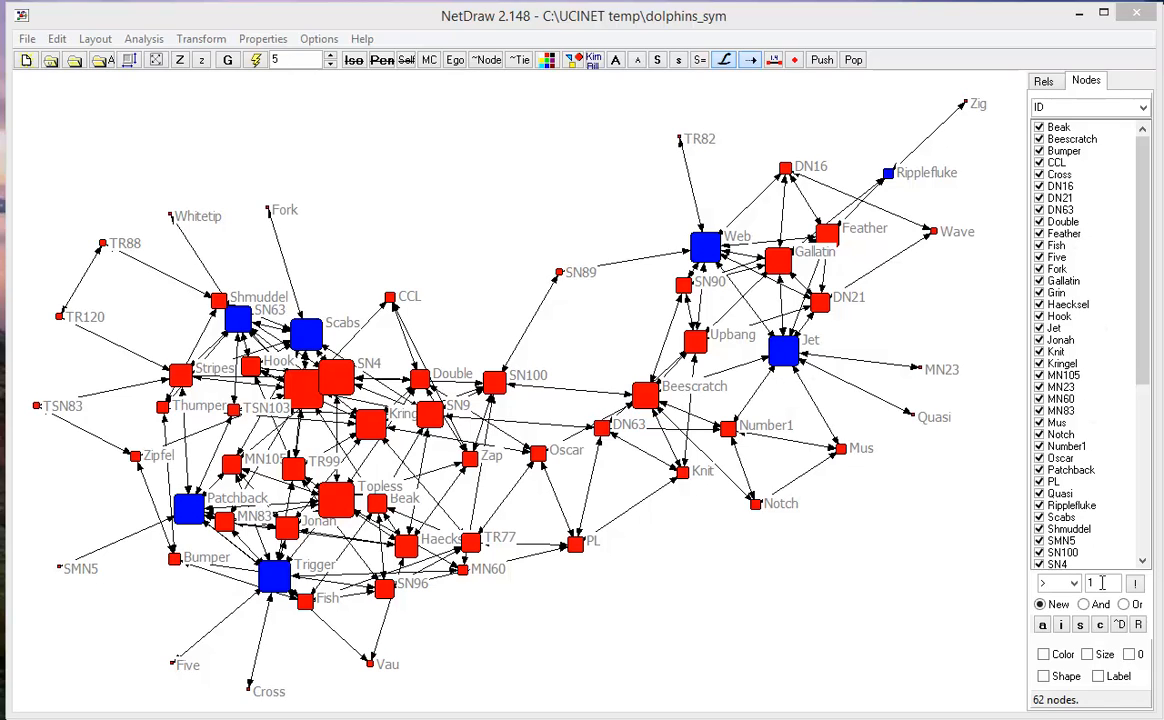
- Switch the node filter to the Degree attribute and deactivate all degree values to hide every node
{"action": "left_click", "coordinate": [1142, 107]}
{"action": "left_click_drag", "start_coordinate": [1143, 130], "coordinate": [1145, 185]}
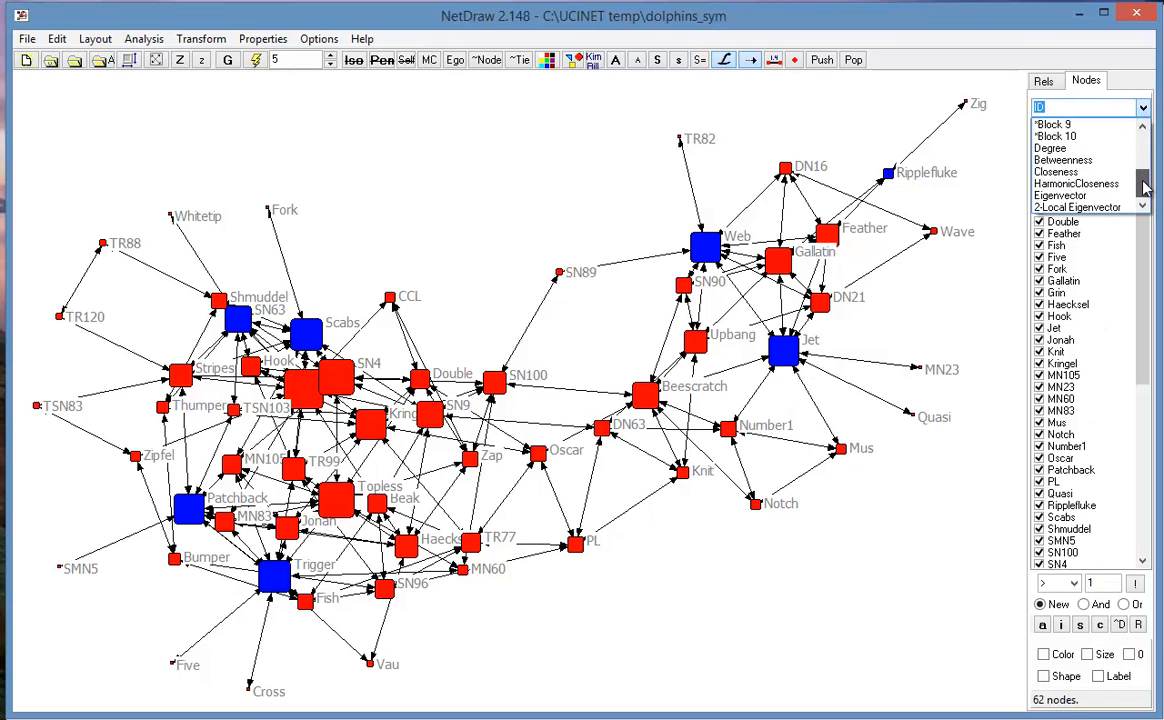
{"action": "left_click", "coordinate": [1065, 149]}
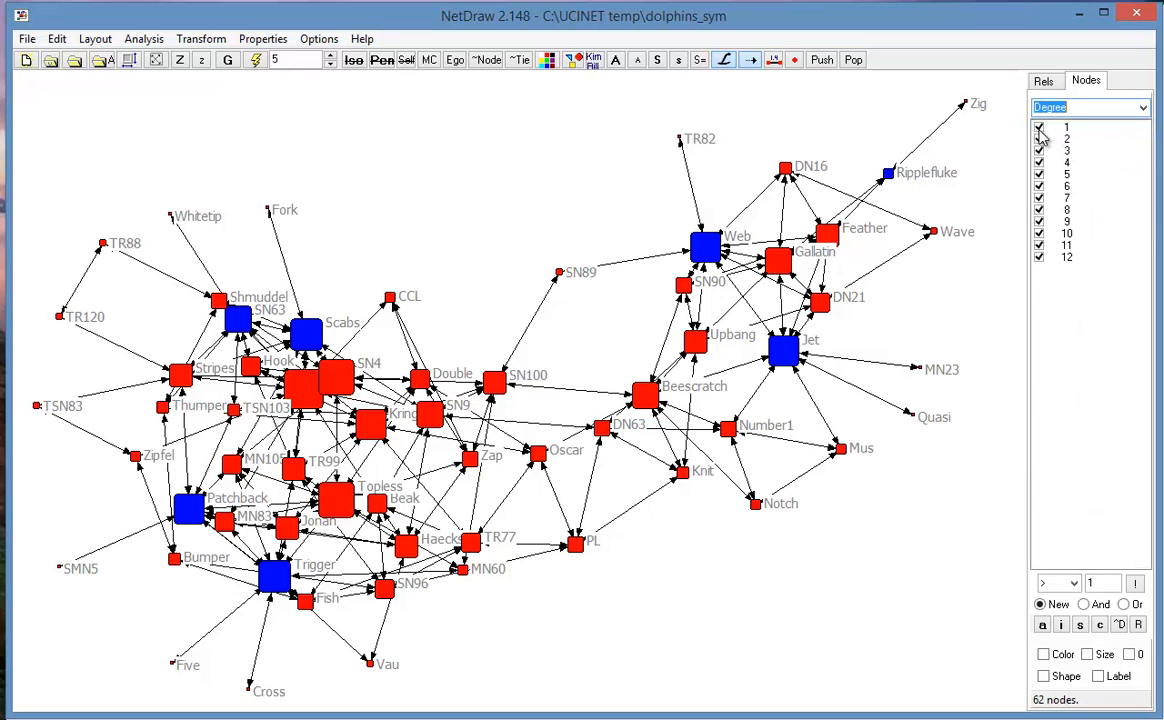
{"action": "left_click", "coordinate": [1040, 138]}
{"action": "left_click", "coordinate": [1061, 624]}
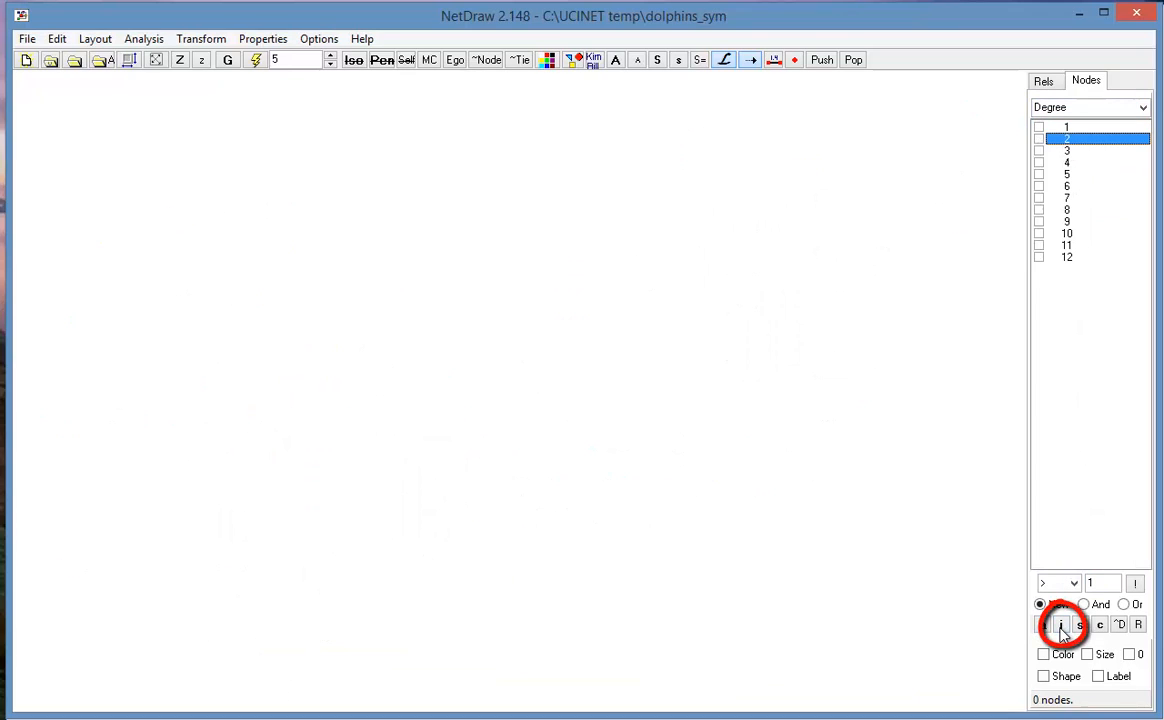
- Show the nodes with degrees 9, 10, 11 and 12, and hide those with degree 9 again
{"action": "left_click", "coordinate": [1039, 221]}
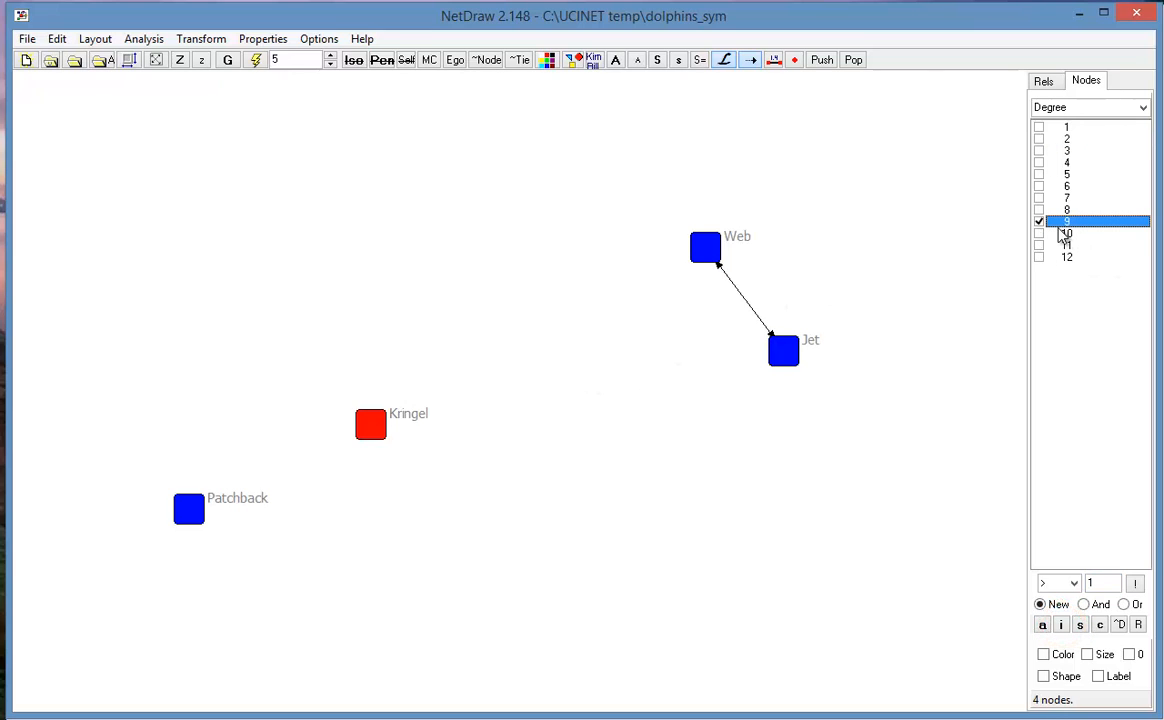
{"action": "left_click", "coordinate": [1039, 233]}
{"action": "left_click", "coordinate": [1039, 245]}
{"action": "left_click", "coordinate": [1039, 257]}
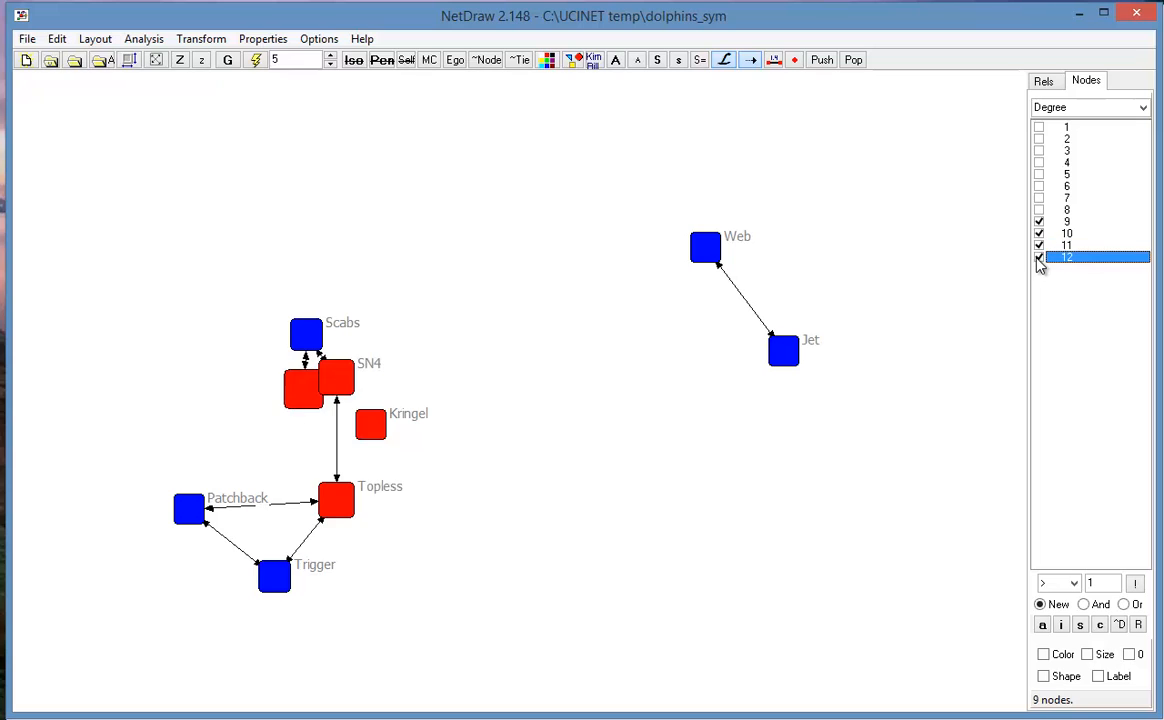
{"action": "left_click", "coordinate": [1039, 221]}
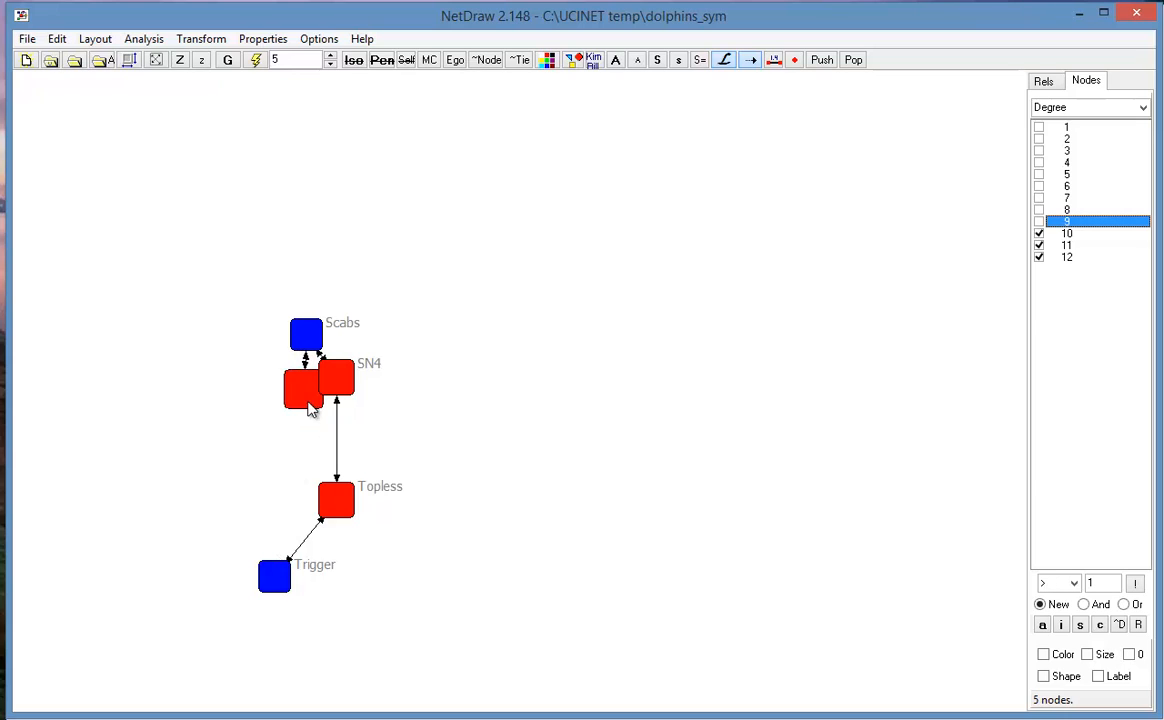
- Separate the overlapping Grin and SN4 nodes, and reactivate all degree values to restore the whole network
{"action": "left_click_drag", "start_coordinate": [310, 407], "coordinate": [215, 421]}
{"action": "left_click_drag", "start_coordinate": [340, 377], "coordinate": [364, 405]}
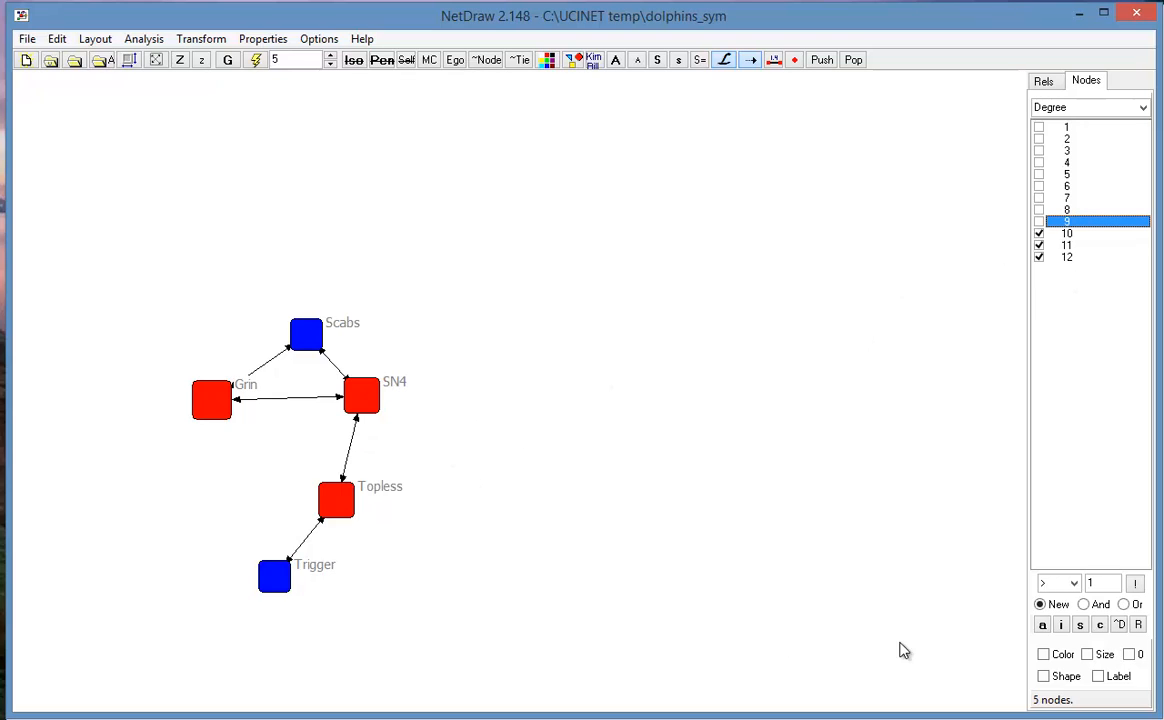
{"action": "left_click", "coordinate": [1042, 625]}
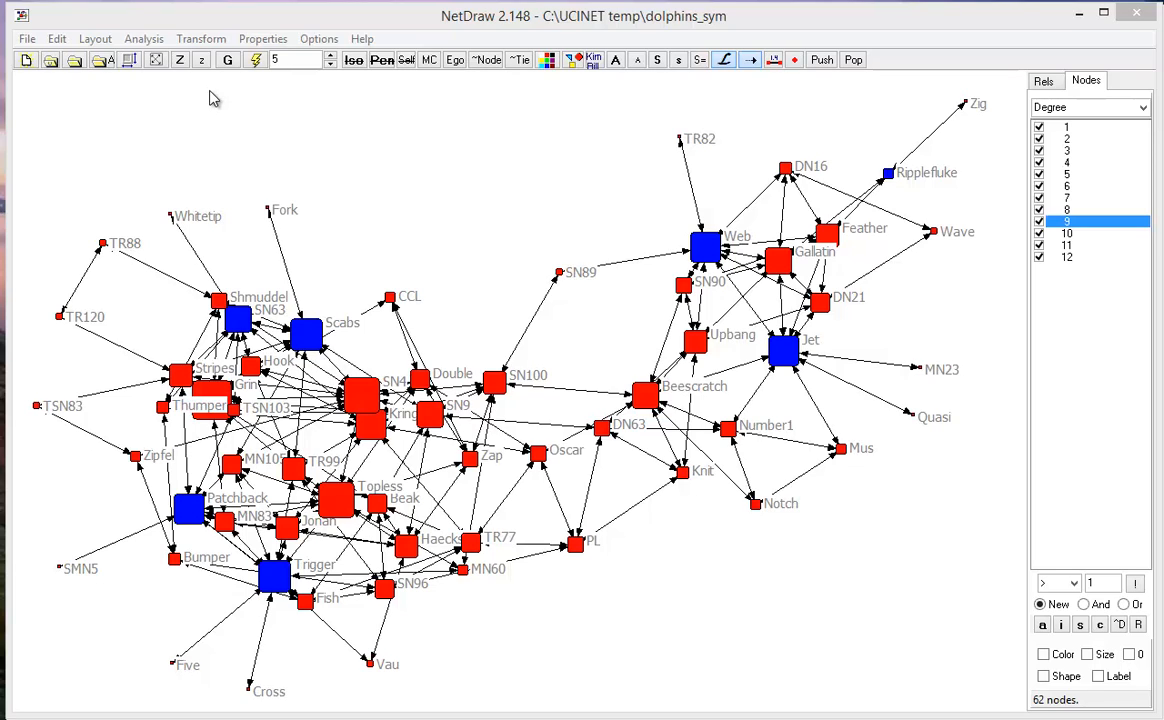
- Set the line widths by tie strength for the dolphins_sym relation, with a minimum size of 1 and maximum of 7
{"action": "left_click", "coordinate": [262, 39]}
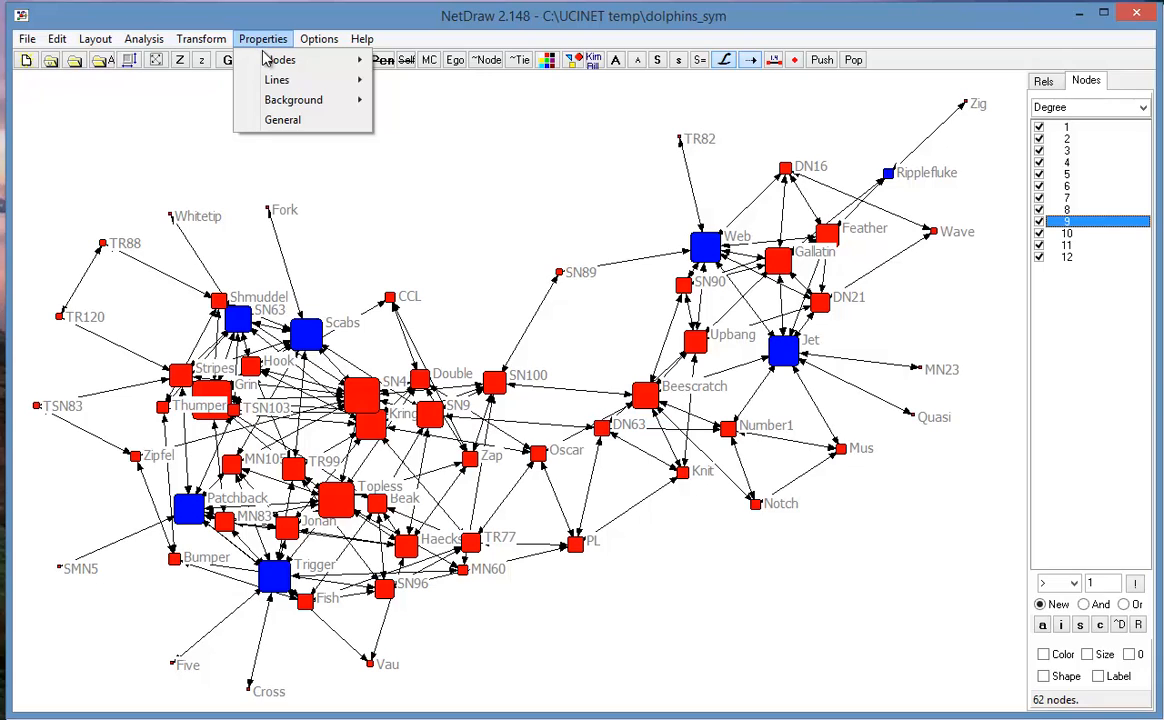
{"action": "mouse_move", "coordinate": [272, 82]}
{"action": "mouse_move", "coordinate": [448, 104]}
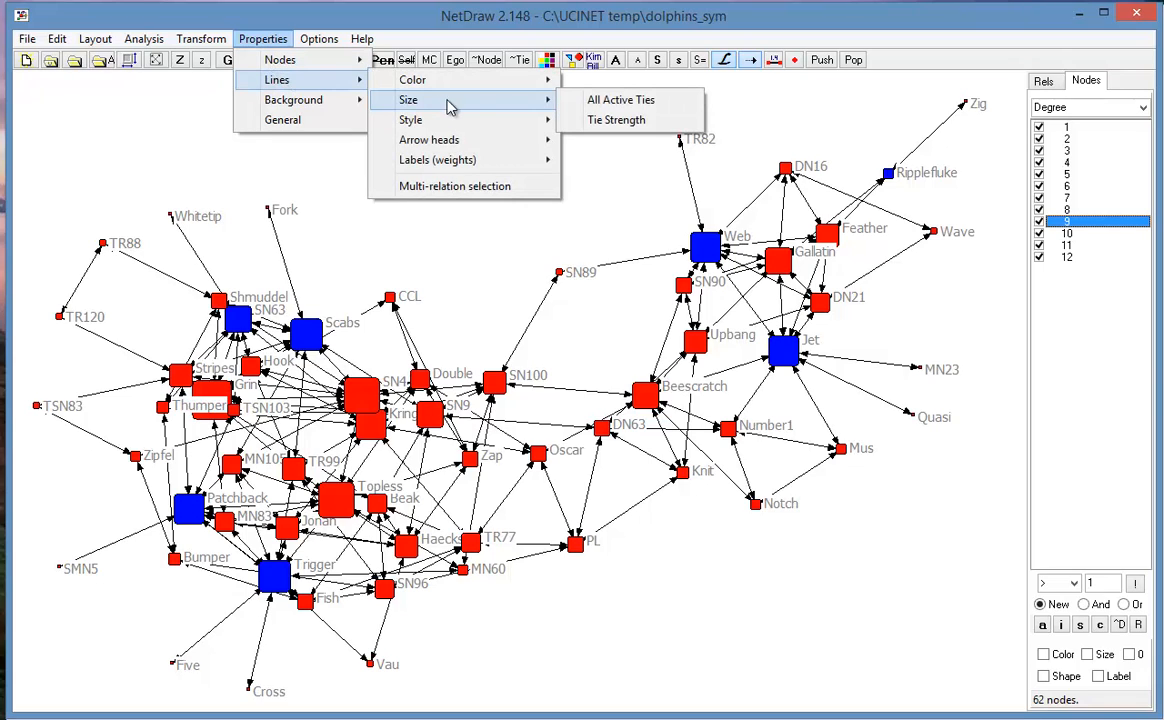
{"action": "left_click", "coordinate": [600, 118]}
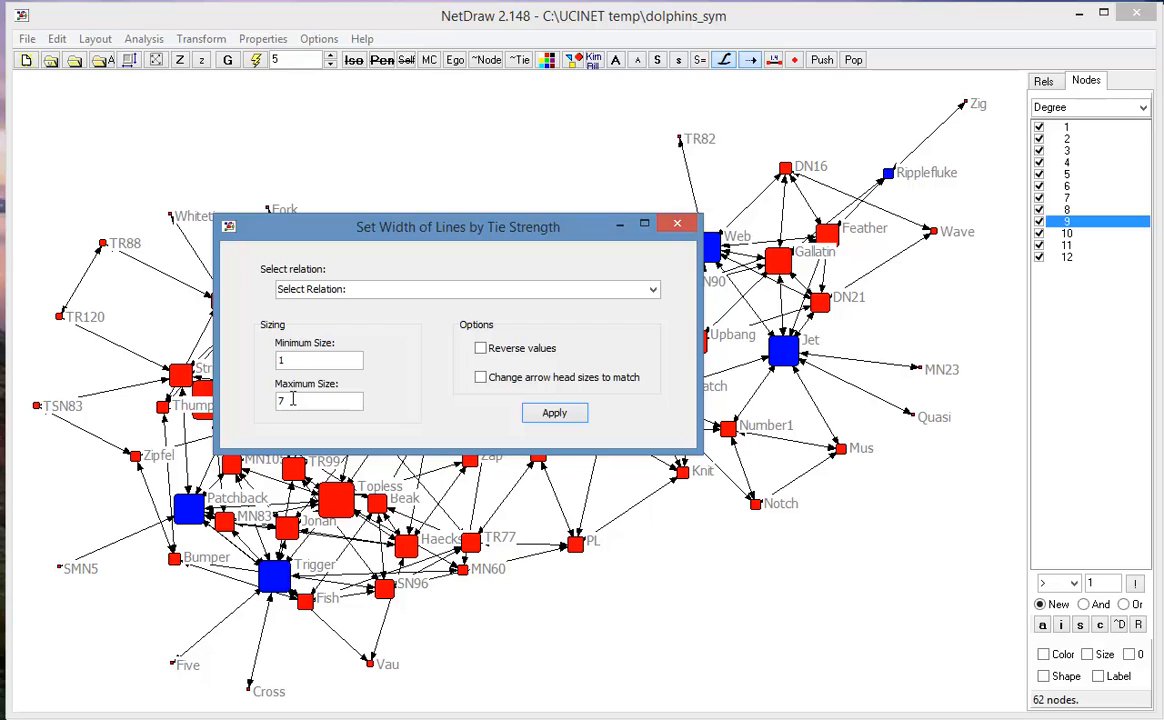
{"action": "left_click", "coordinate": [565, 288]}
{"action": "left_click", "coordinate": [560, 304]}
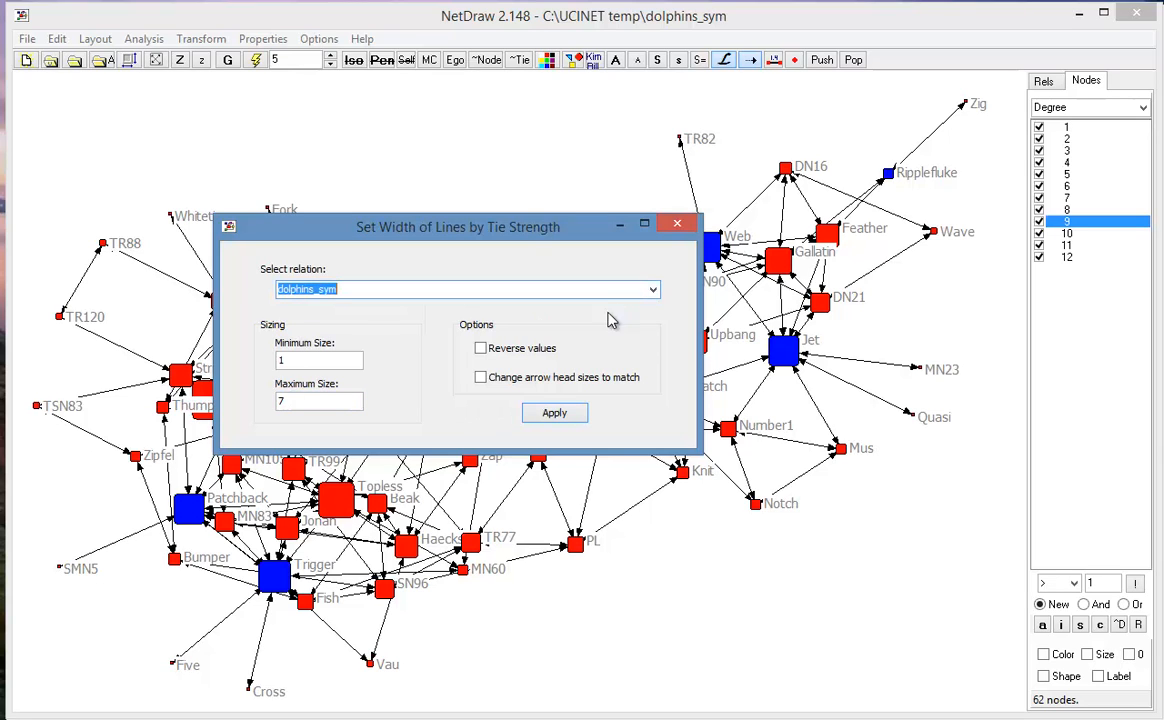
{"action": "left_click", "coordinate": [558, 413]}
{"action": "left_click", "coordinate": [679, 226]}
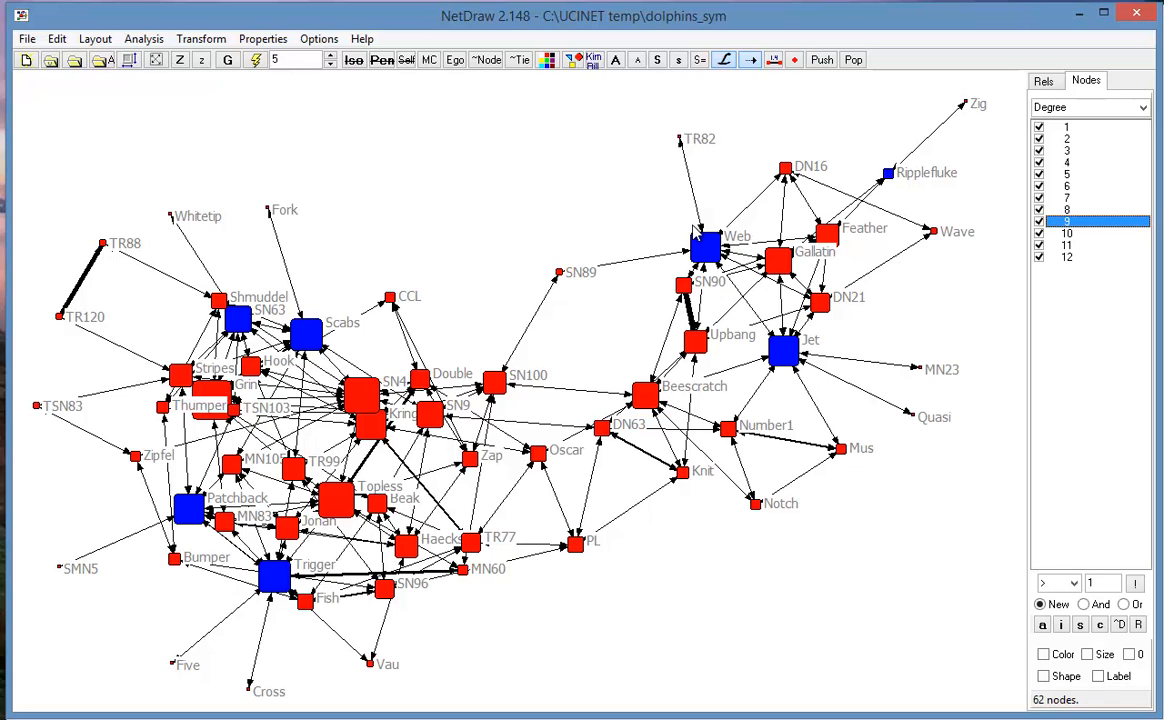
- Pull Gallatin and Feather away from their cluster, and rerun the layout with node repulsion and equal edge length bias twice
{"action": "left_click_drag", "start_coordinate": [781, 268], "coordinate": [435, 247]}
{"action": "left_click_drag", "start_coordinate": [832, 252], "coordinate": [405, 160]}
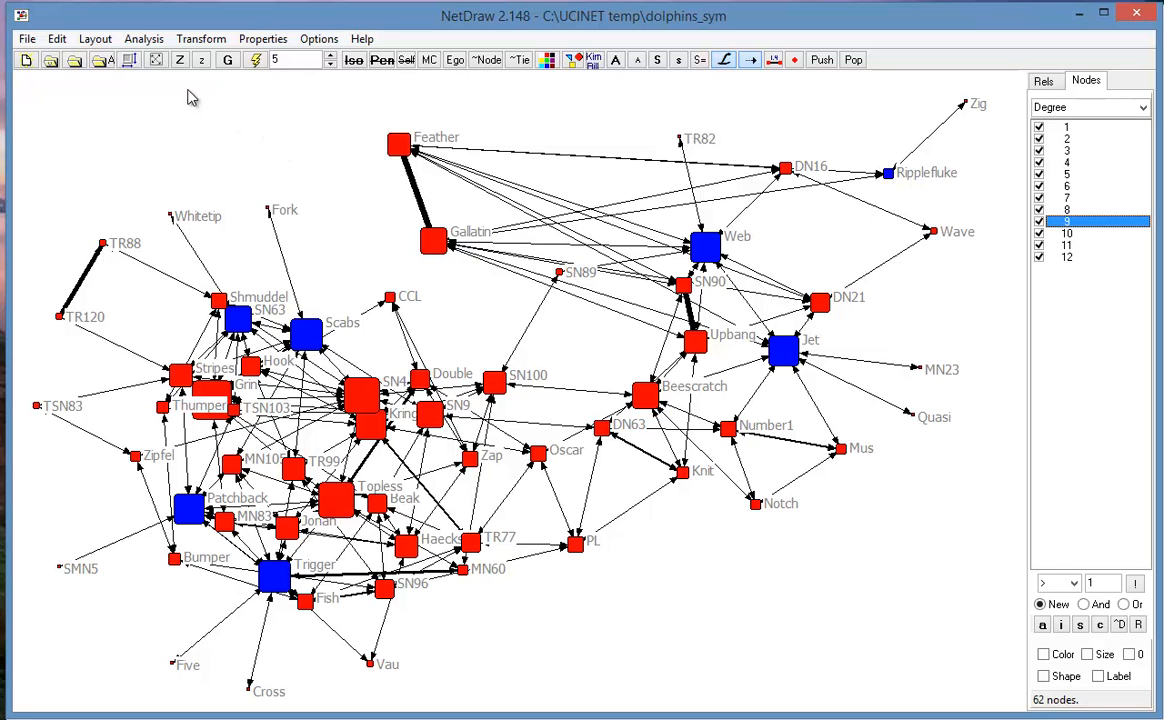
{"action": "left_click", "coordinate": [256, 61]}
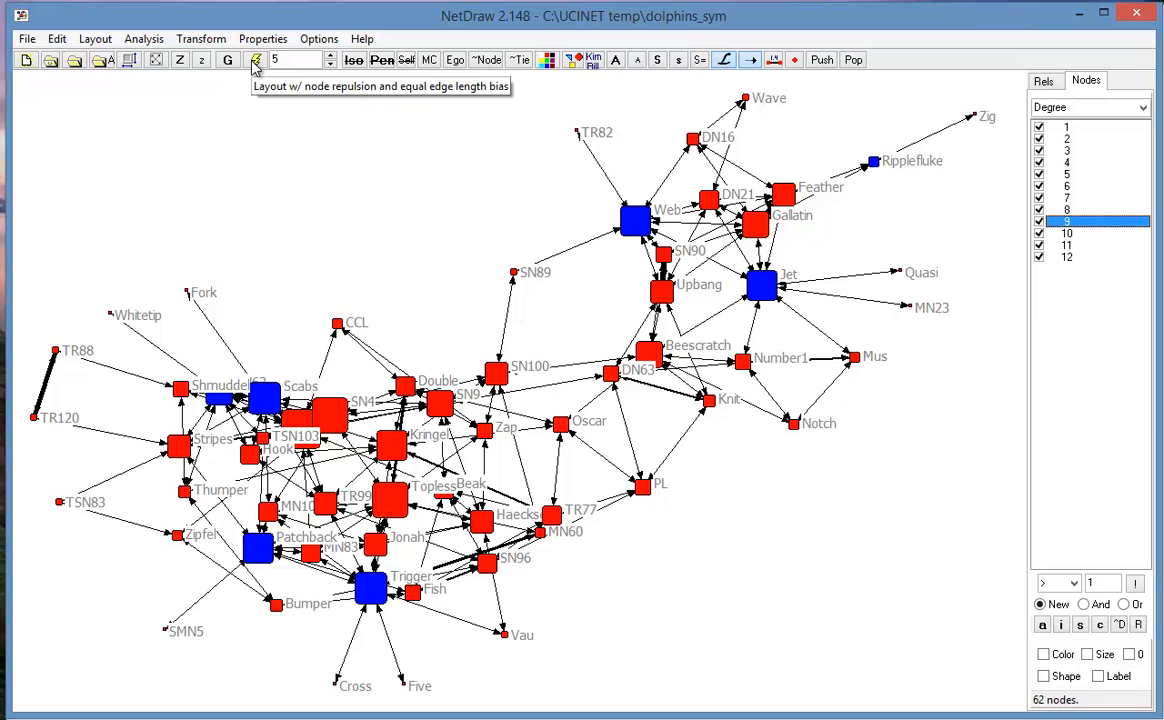
{"action": "left_click", "coordinate": [256, 61]}
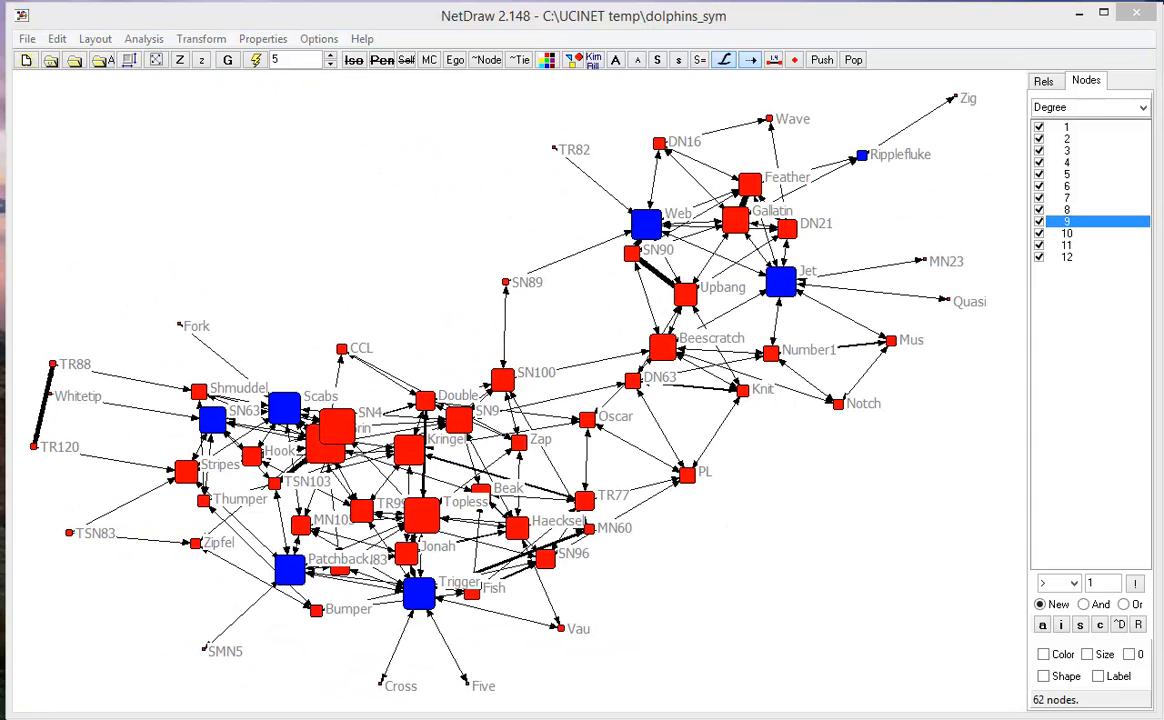
- Switch the node filter attribute to Betweenness and deactivate all of its values to empty the network view
{"action": "left_click", "coordinate": [1145, 110]}
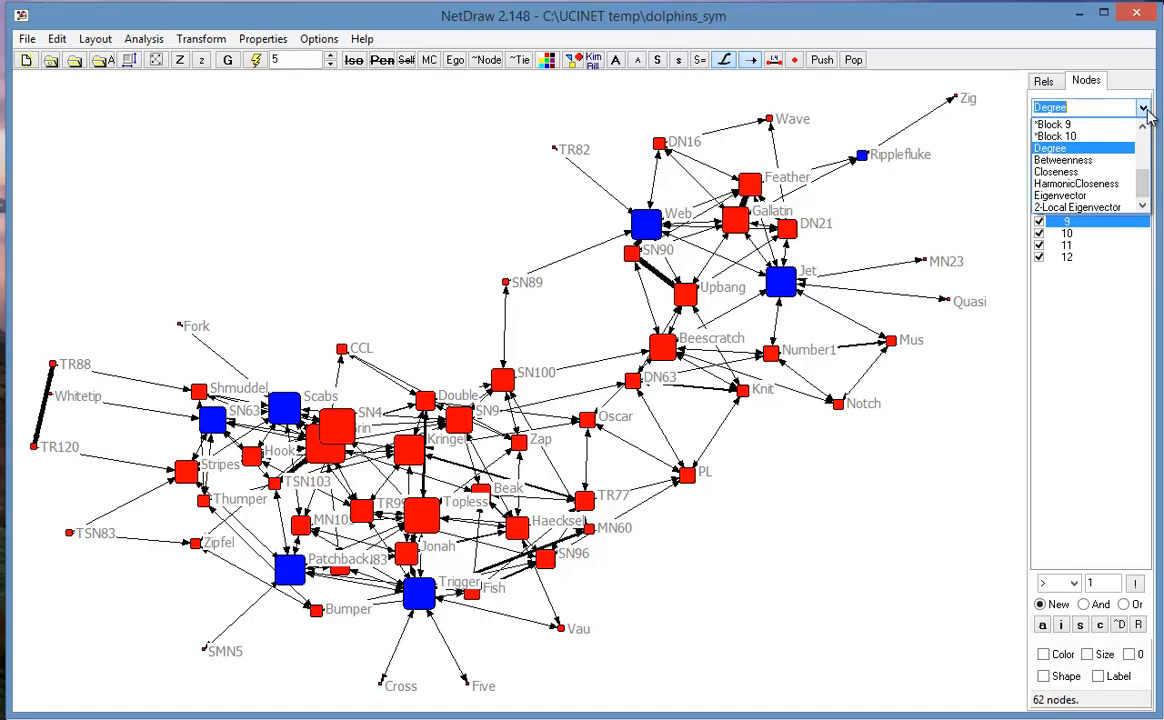
{"action": "left_click", "coordinate": [1080, 170]}
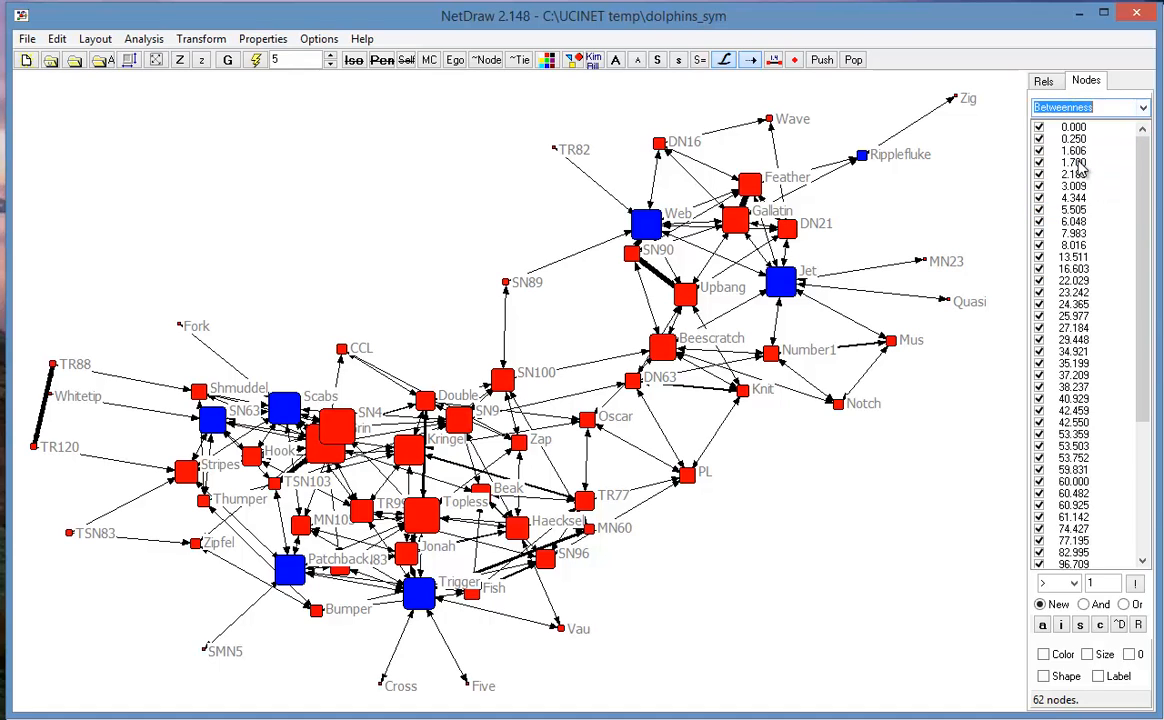
{"action": "left_click_drag", "start_coordinate": [1147, 405], "coordinate": [1140, 535]}
{"action": "left_click", "coordinate": [1062, 626]}
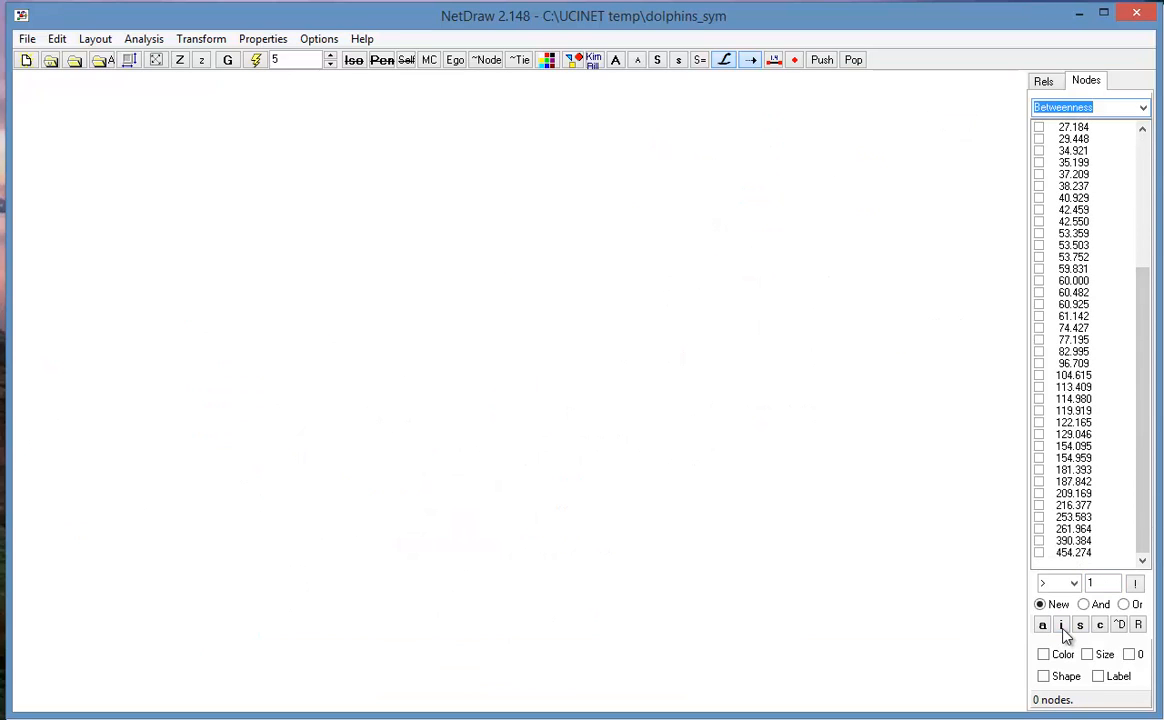
- Show only the nodes with the seven highest betweenness values, from 454.274 down to 187.842, and reactivate all values to restore the whole network
{"action": "left_click", "coordinate": [1039, 552]}
{"action": "left_click", "coordinate": [1039, 541]}
{"action": "left_click", "coordinate": [1039, 529]}
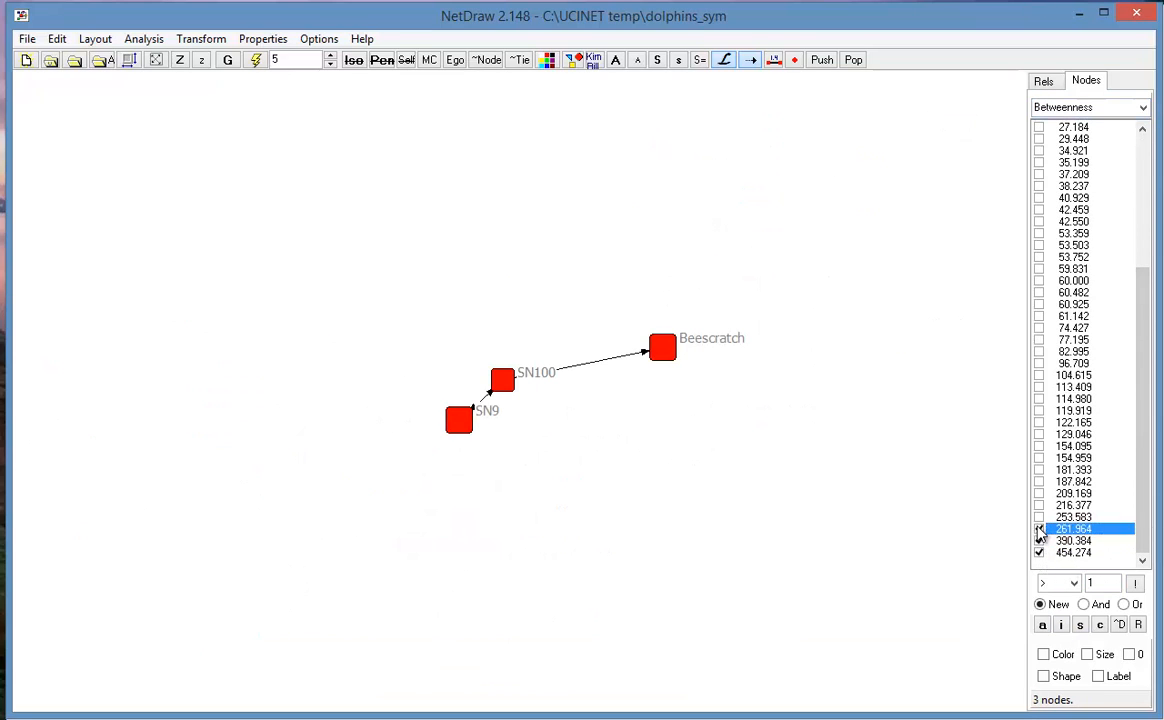
{"action": "left_click", "coordinate": [1039, 517]}
{"action": "left_click", "coordinate": [1039, 505]}
{"action": "left_click", "coordinate": [1039, 493]}
{"action": "left_click", "coordinate": [1039, 481]}
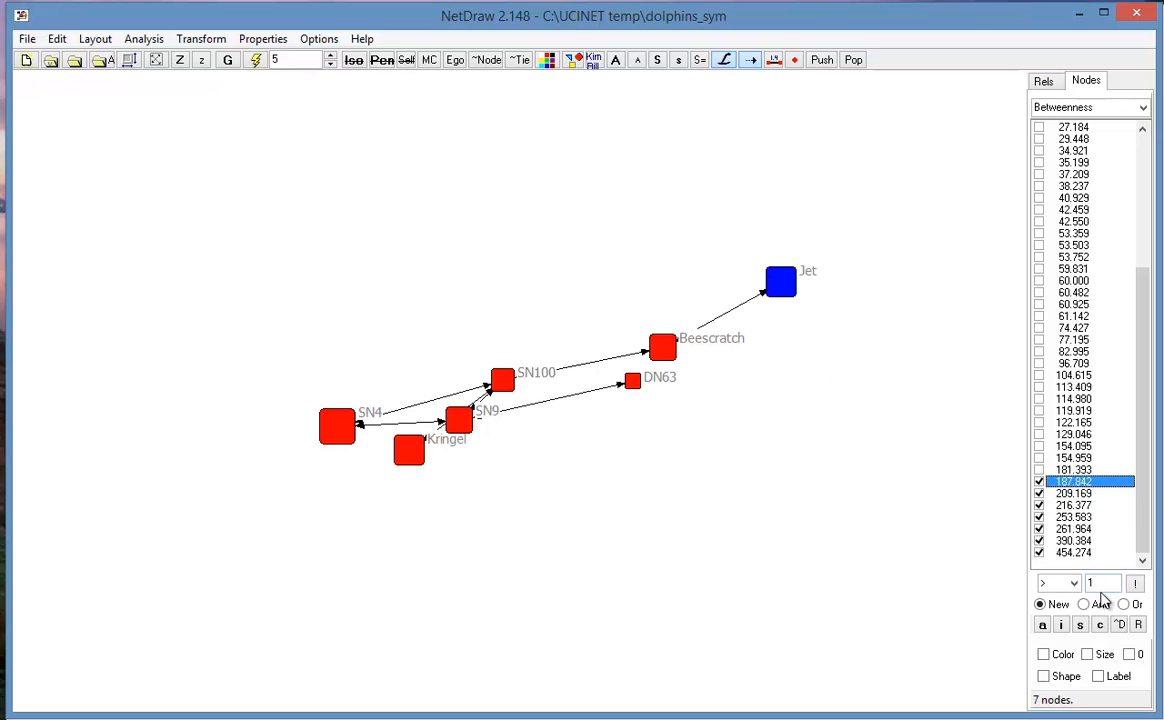
{"action": "left_click", "coordinate": [1042, 624]}
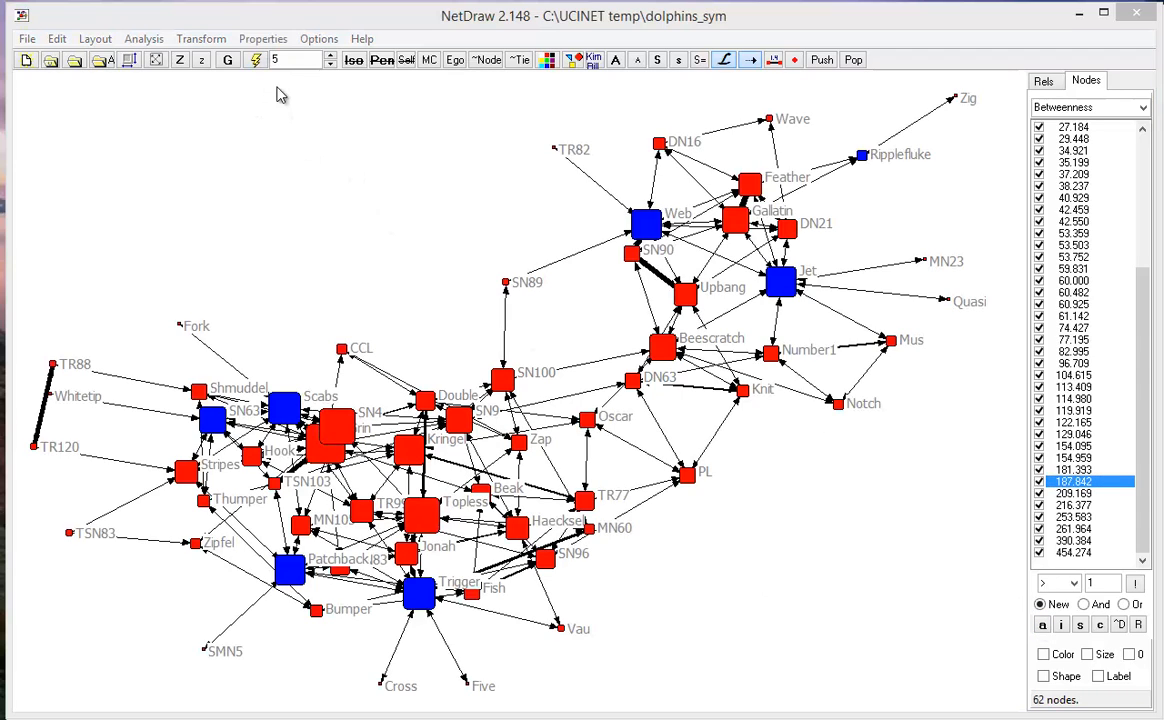
- Size the node symbols by the Betweenness attribute, and rerun the network layout
{"action": "left_click", "coordinate": [262, 38]}
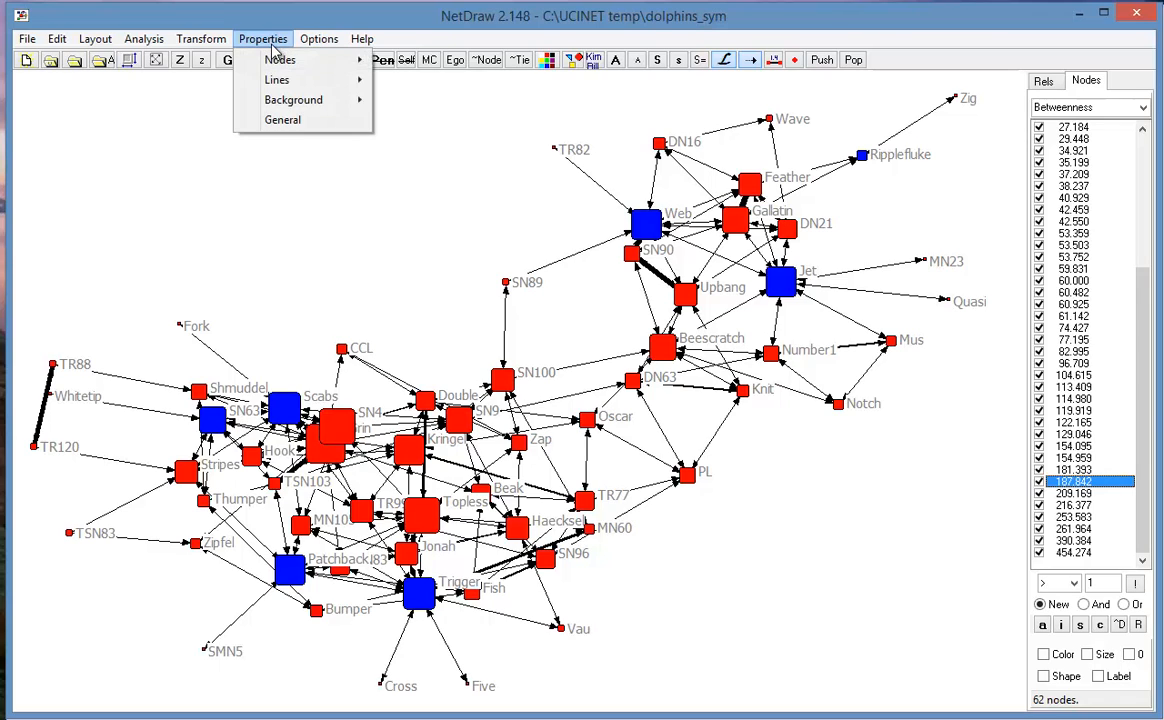
{"action": "mouse_move", "coordinate": [283, 63]}
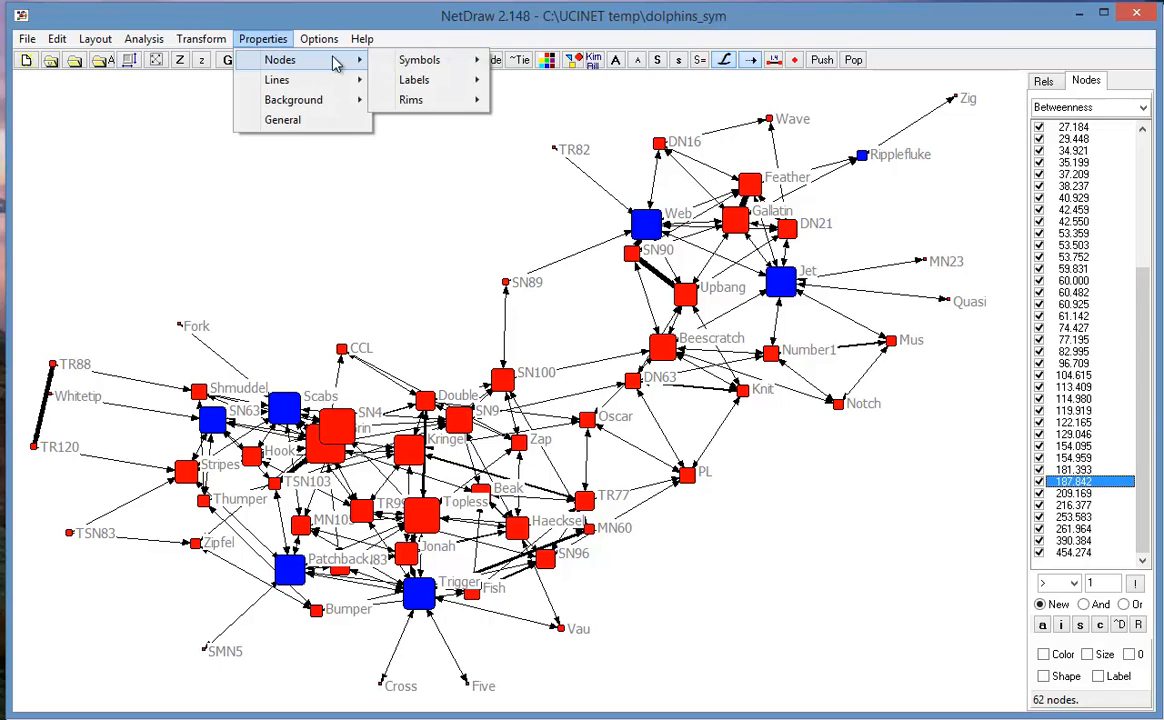
{"action": "mouse_move", "coordinate": [420, 62]}
{"action": "mouse_move", "coordinate": [546, 83]}
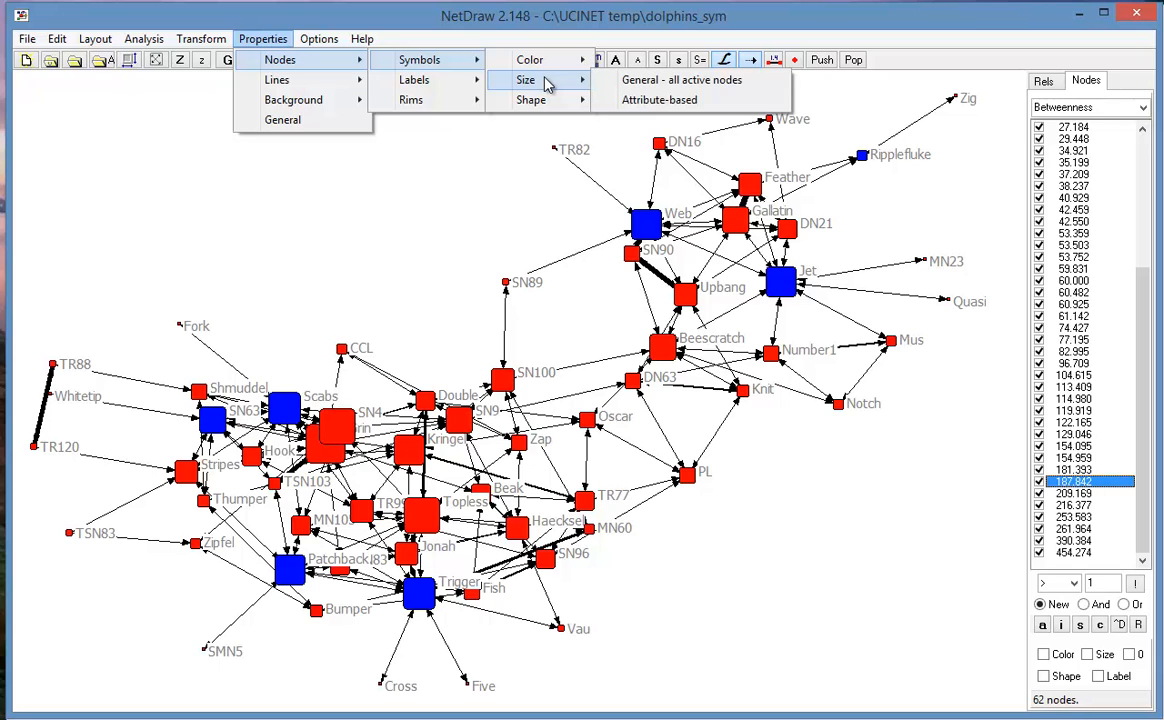
{"action": "left_click", "coordinate": [648, 106]}
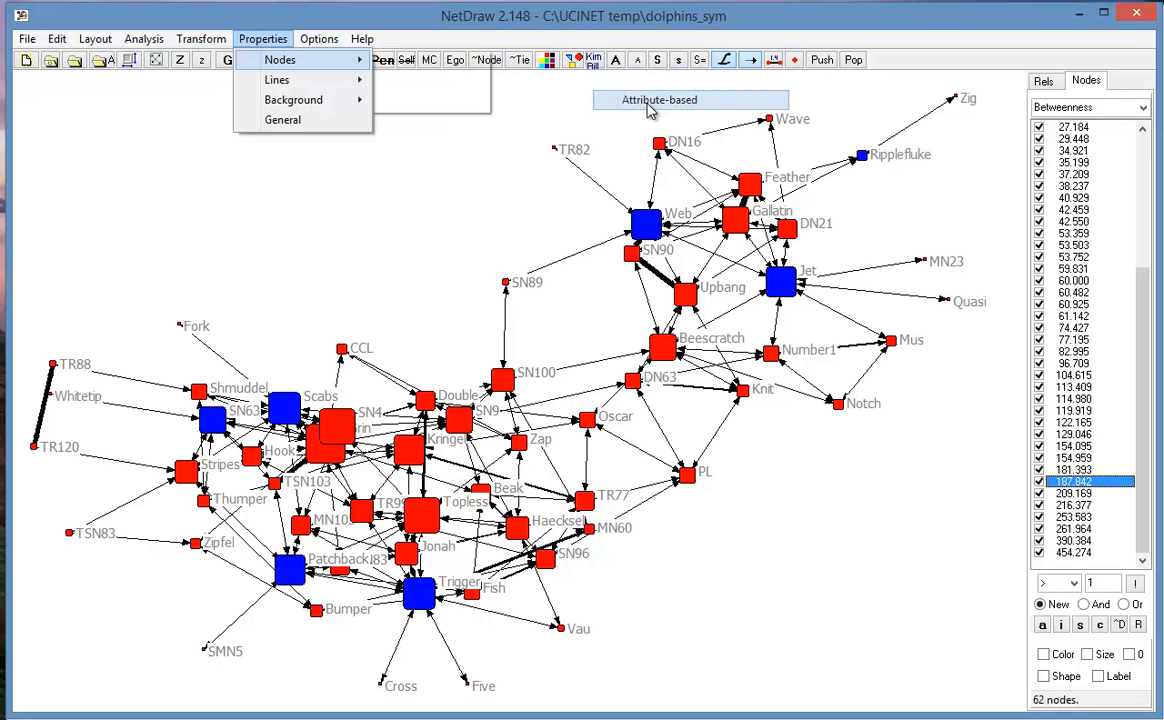
{"action": "left_click", "coordinate": [581, 218]}
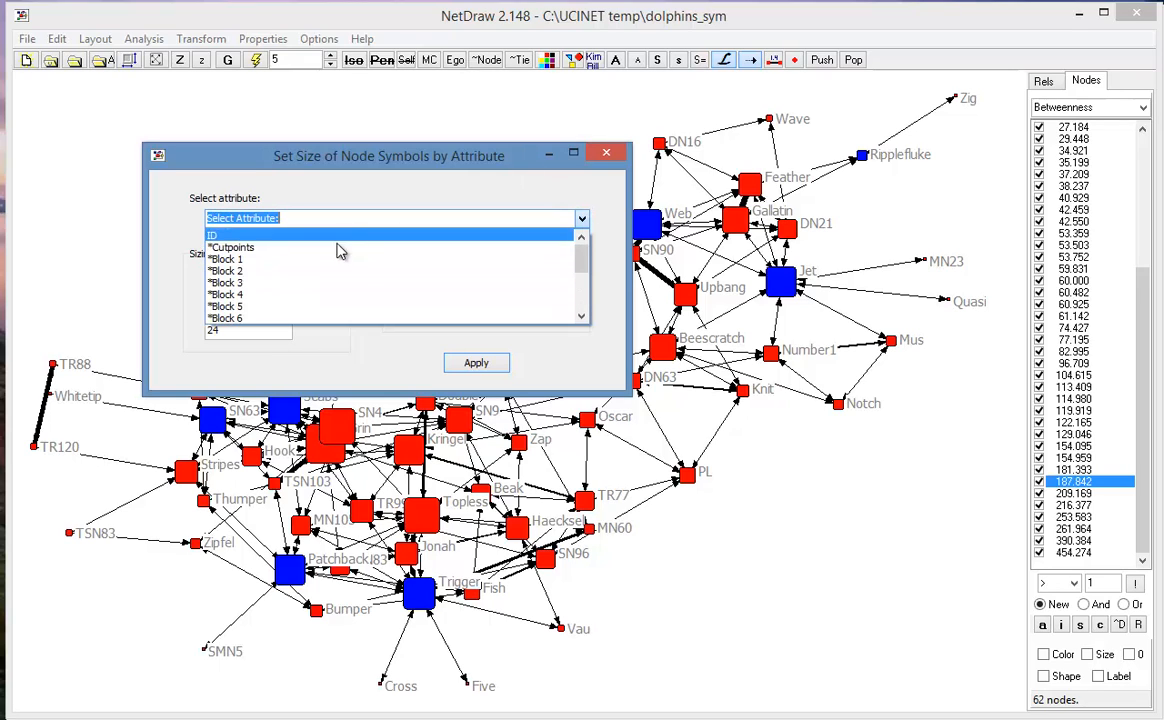
{"action": "scroll", "coordinate": [360, 258], "scroll_direction": "down", "scroll_amount": 4}
{"action": "left_click", "coordinate": [372, 270]}
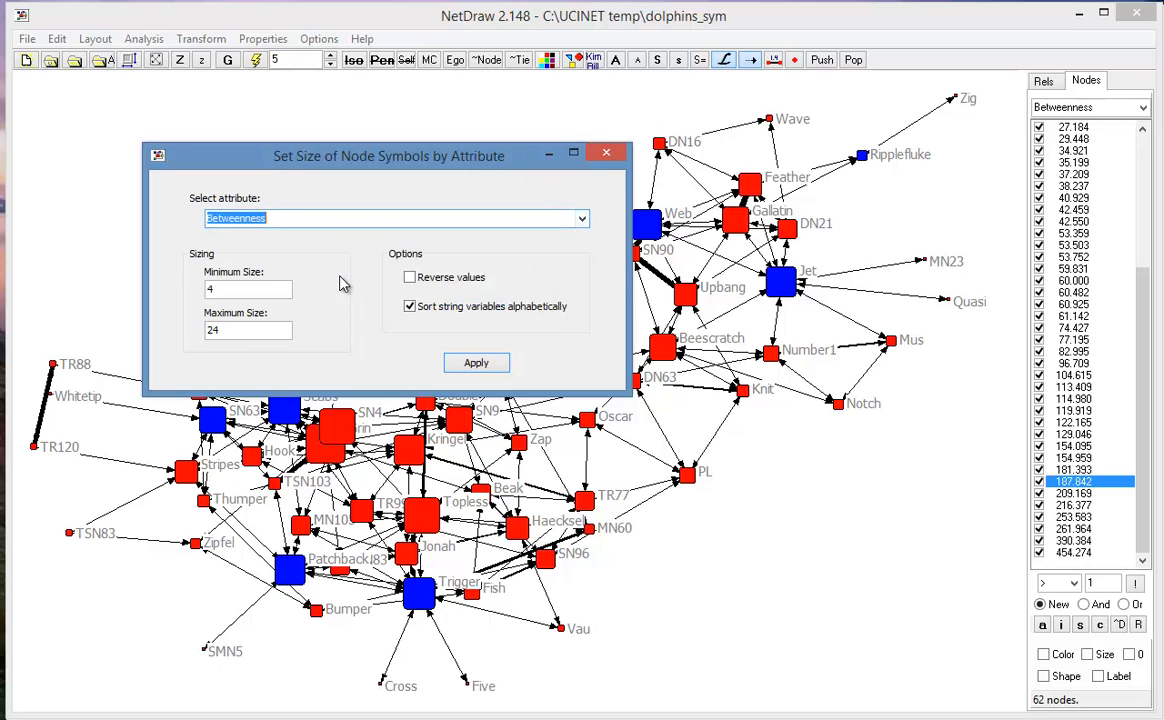
{"action": "left_click", "coordinate": [485, 365]}
{"action": "left_click", "coordinate": [606, 153]}
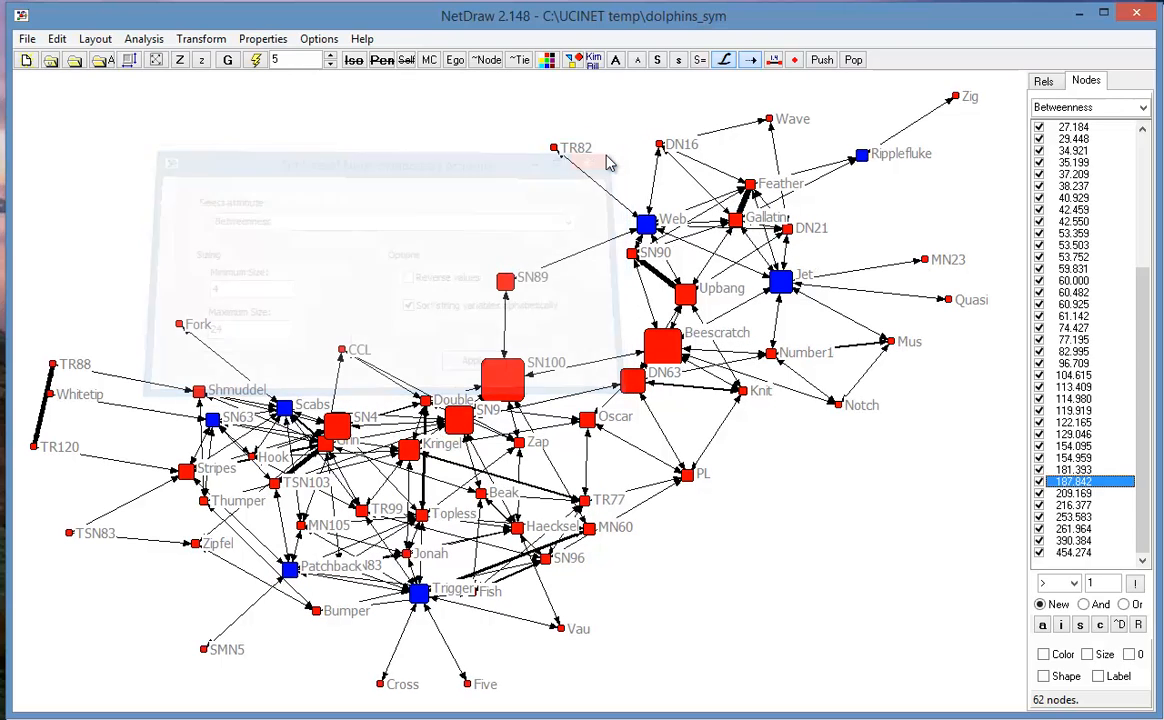
{"action": "left_click", "coordinate": [256, 60]}
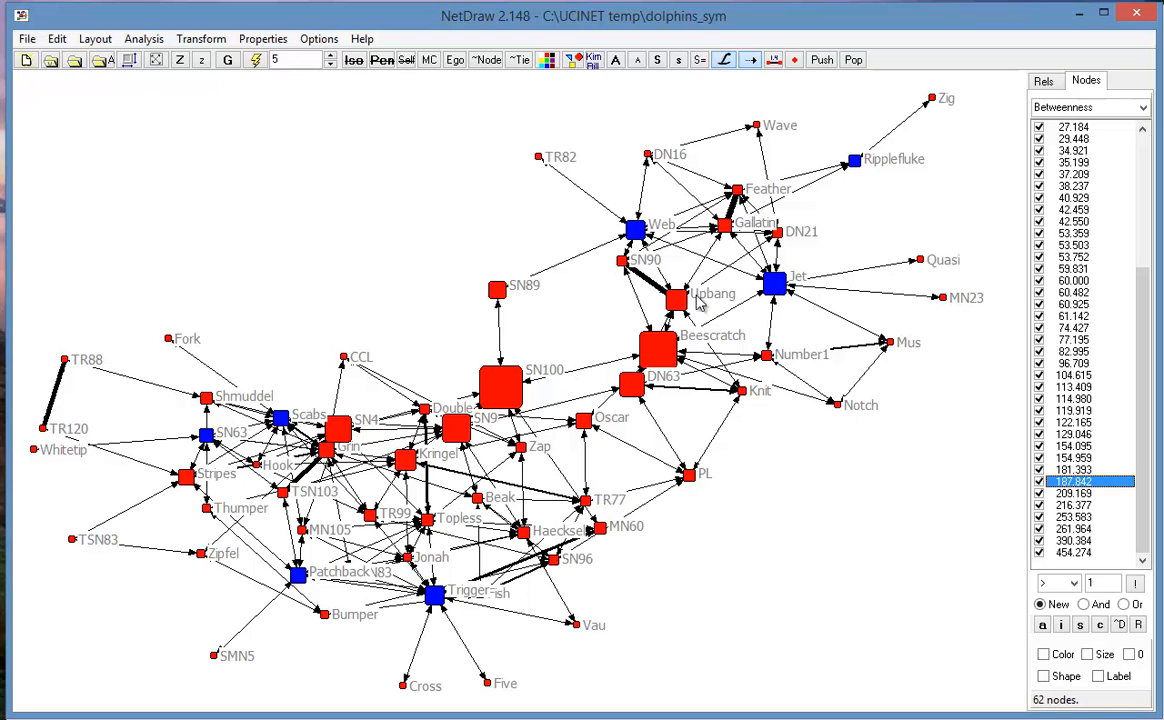
- Size the node symbols by the Closeness attribute, keeping a minimum size of 4 and a maximum of 24
{"action": "left_click", "coordinate": [262, 38]}
{"action": "mouse_move", "coordinate": [285, 60]}
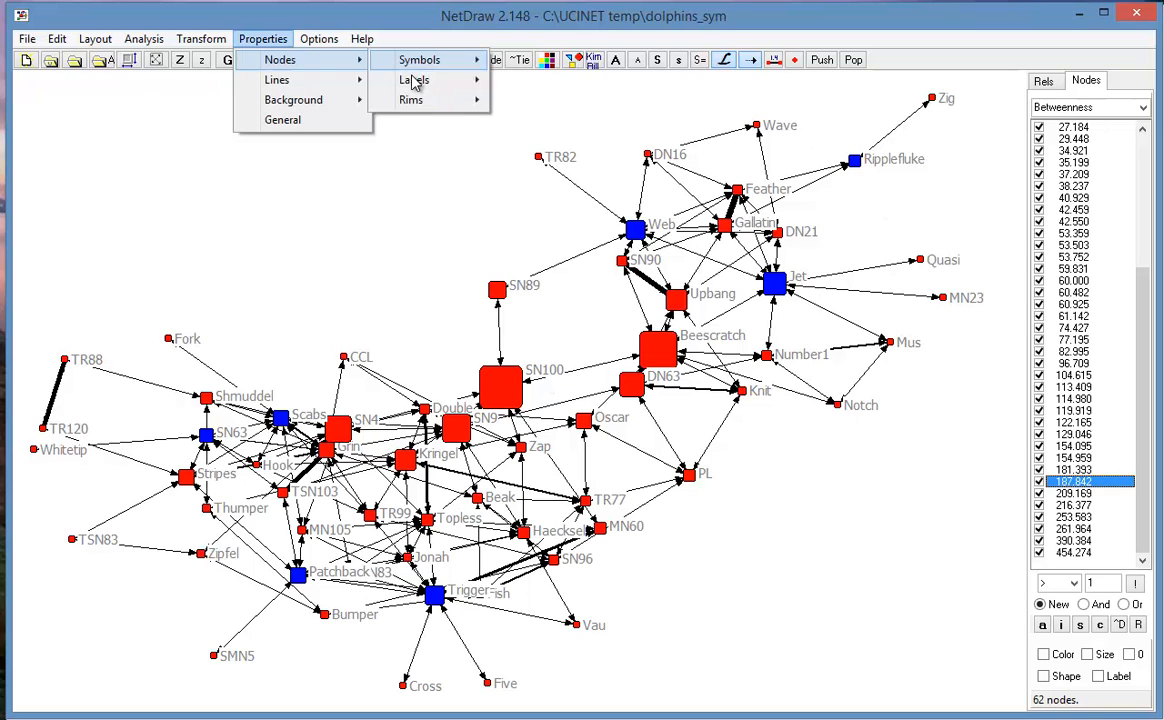
{"action": "mouse_move", "coordinate": [420, 60]}
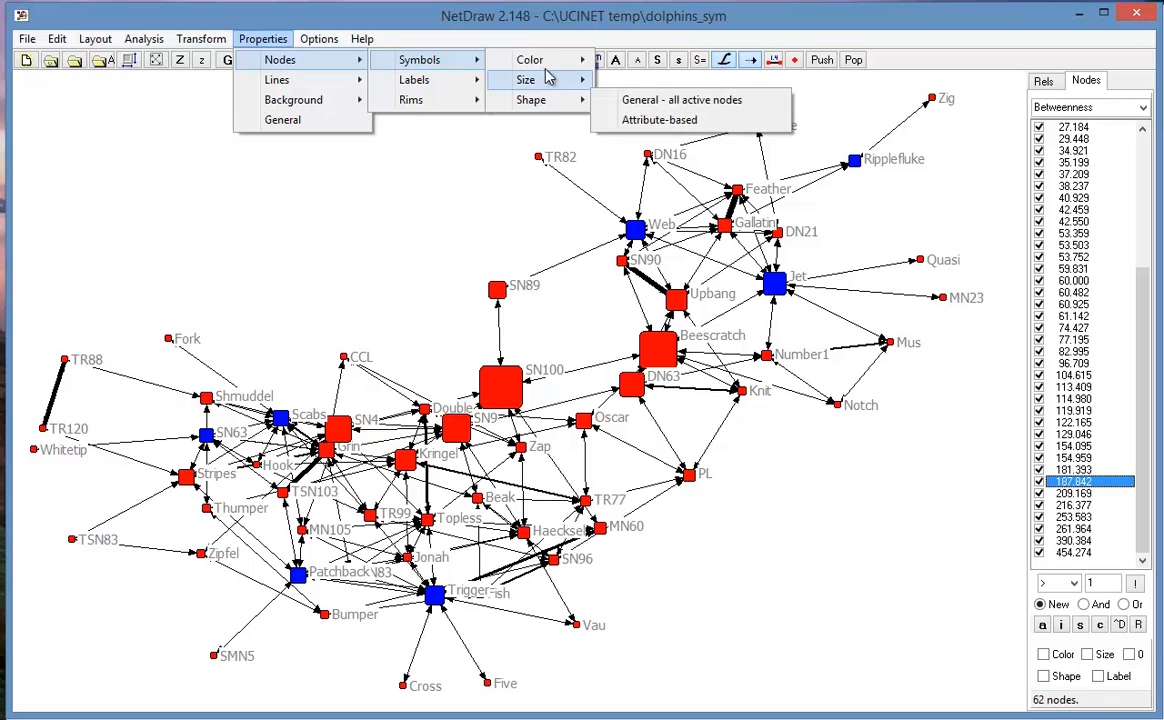
{"action": "mouse_move", "coordinate": [545, 64]}
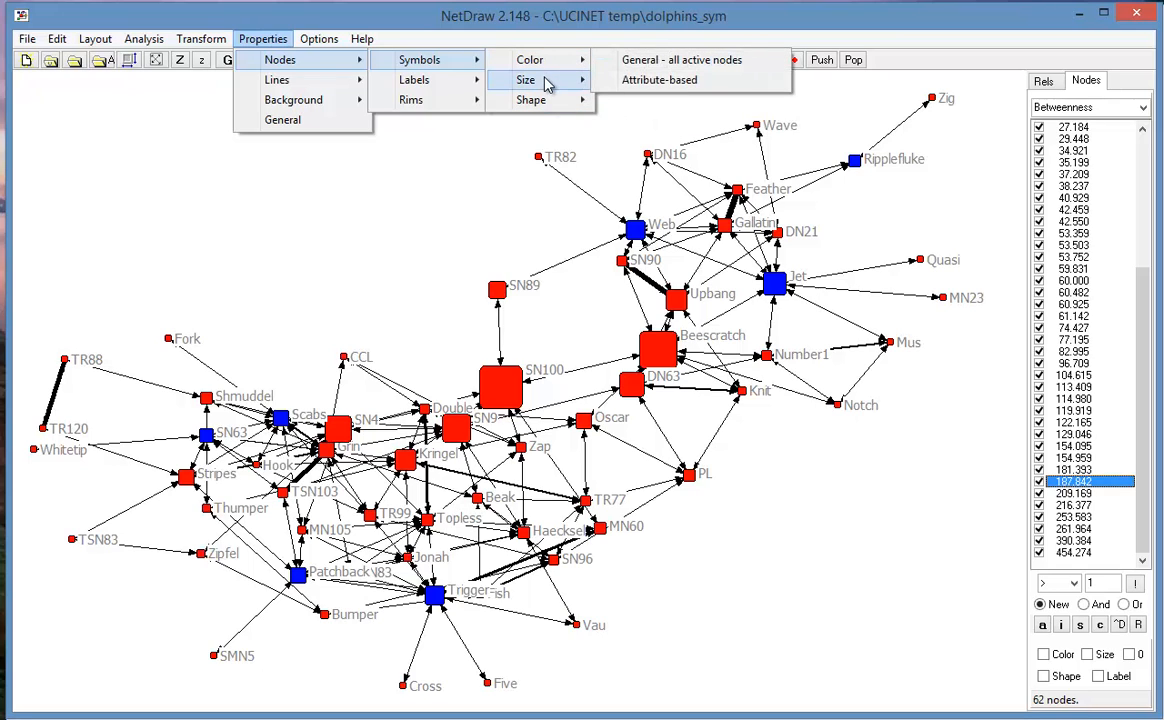
{"action": "left_click", "coordinate": [665, 100]}
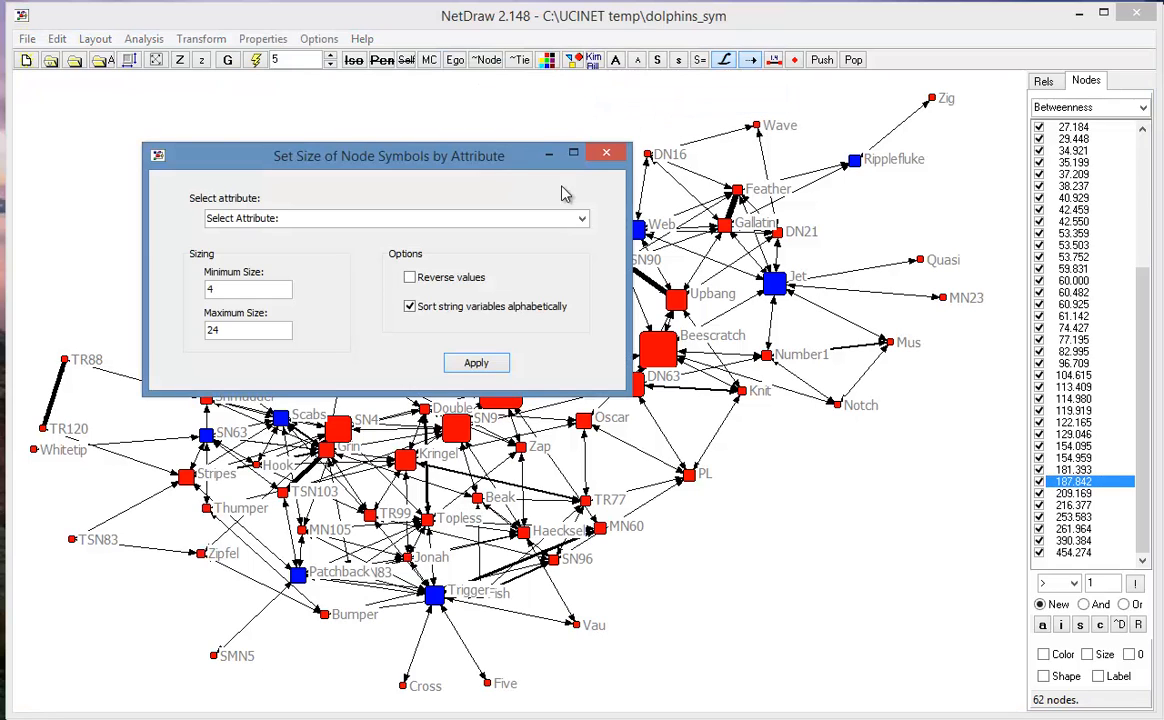
{"action": "left_click", "coordinate": [581, 219]}
{"action": "scroll", "coordinate": [447, 265], "scroll_direction": "down", "scroll_amount": 3}
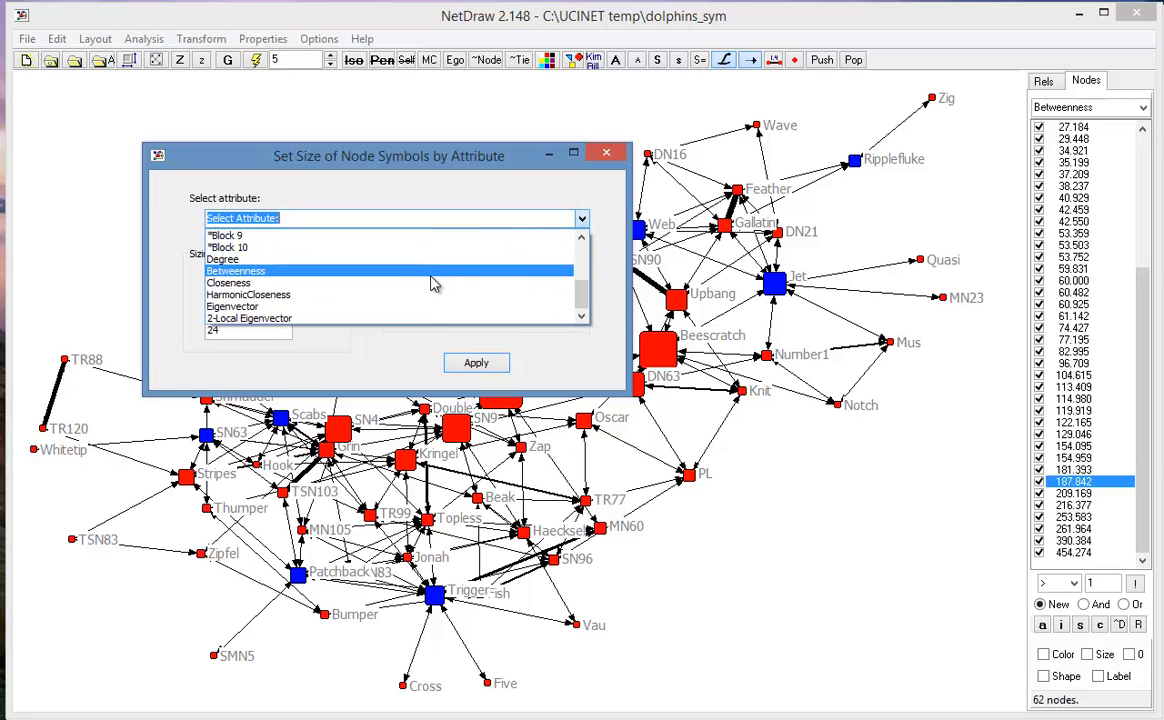
{"action": "left_click", "coordinate": [417, 296]}
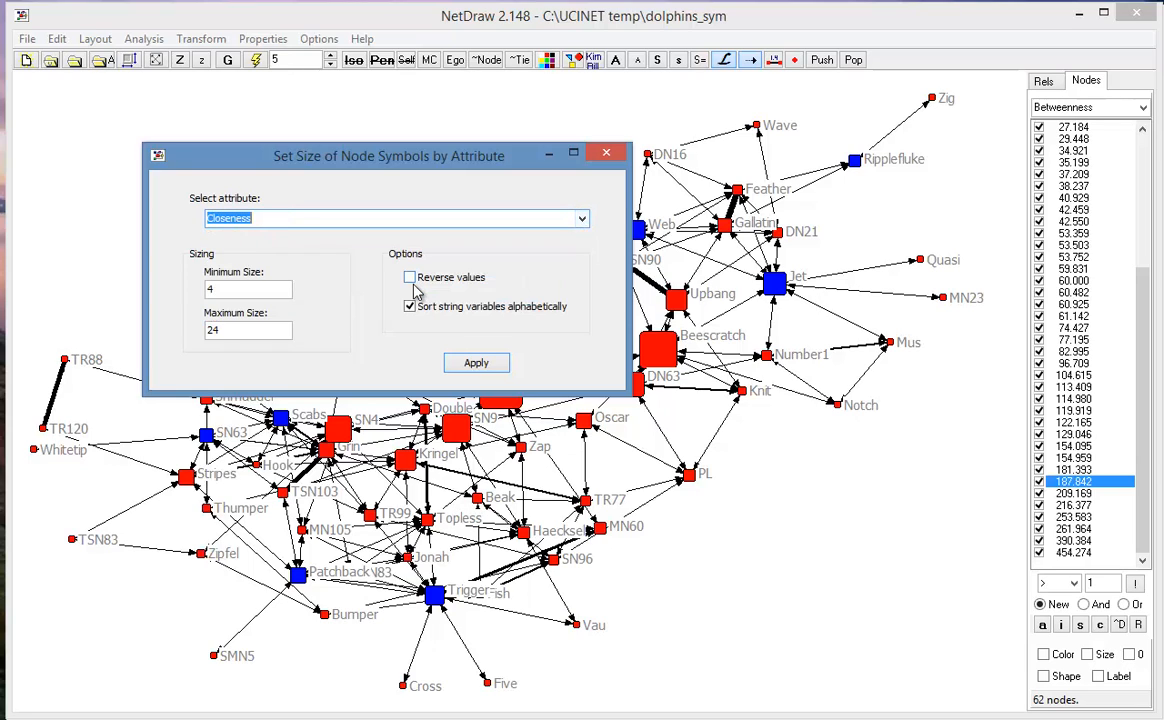
{"action": "left_click", "coordinate": [478, 365]}
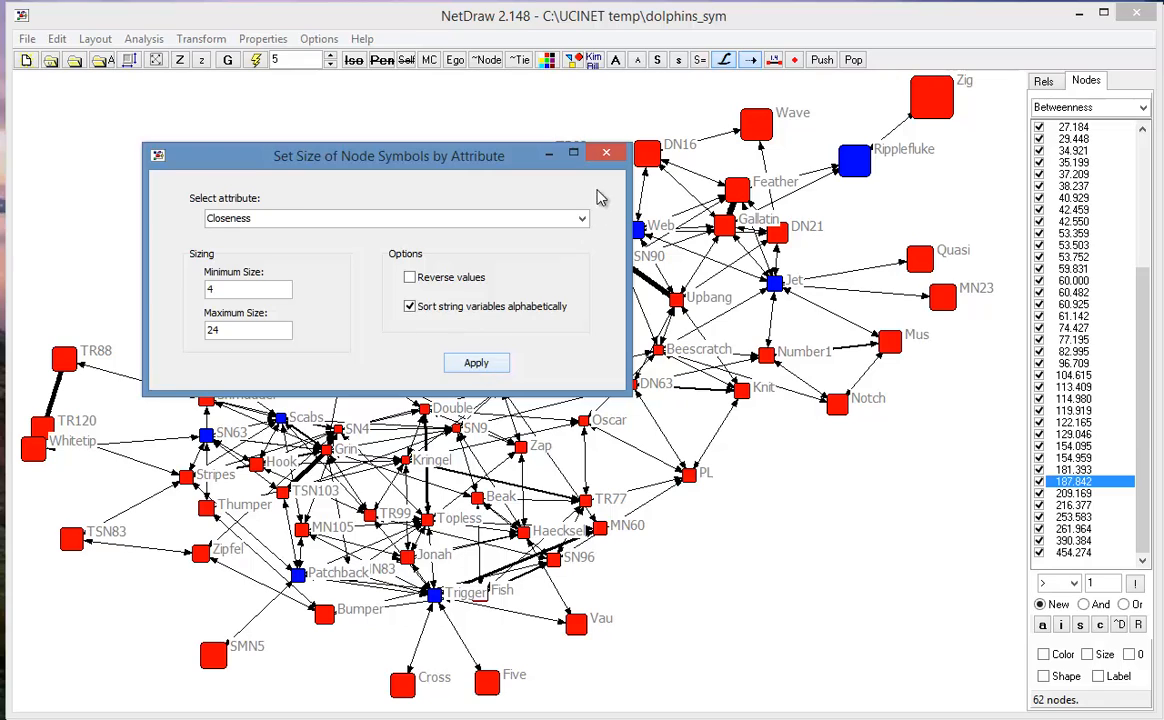
{"action": "left_click", "coordinate": [608, 155]}
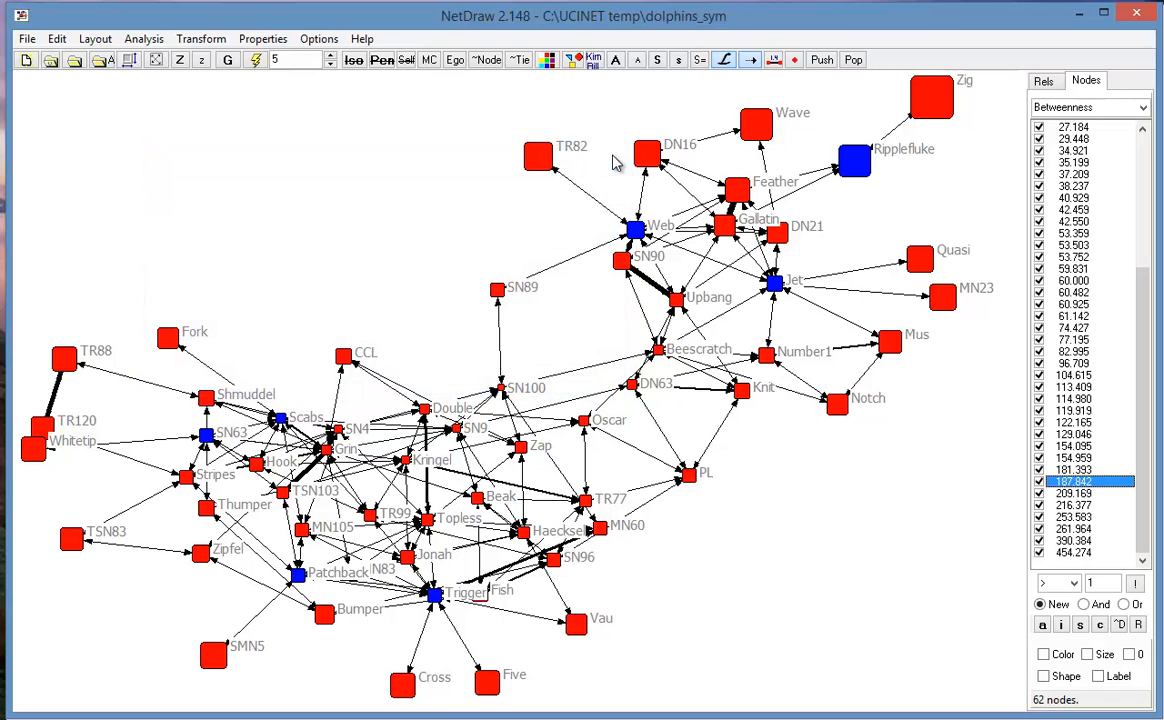